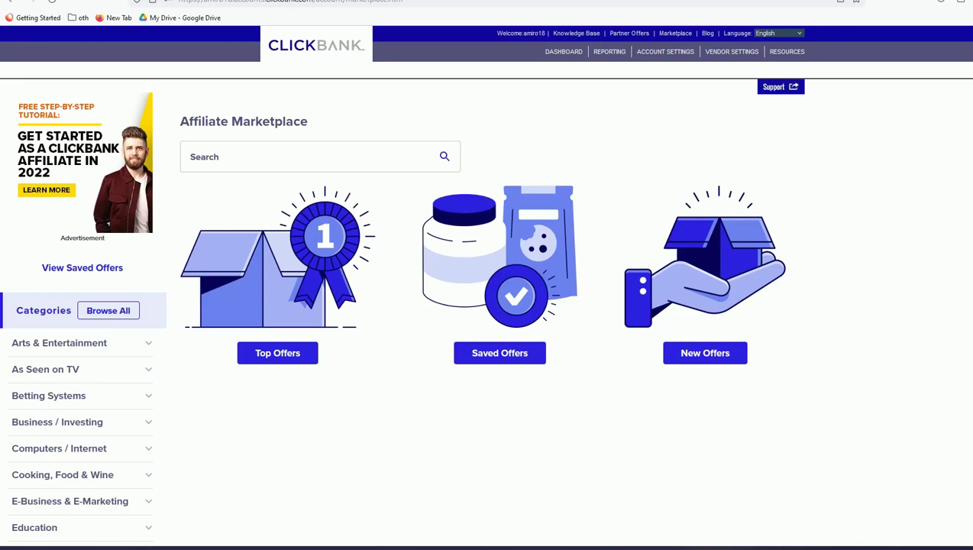
- Search the ClickBank marketplace for 'smoothie diet' and preview The Smoothie Diet offer, then return to the results
left_click(209, 160)
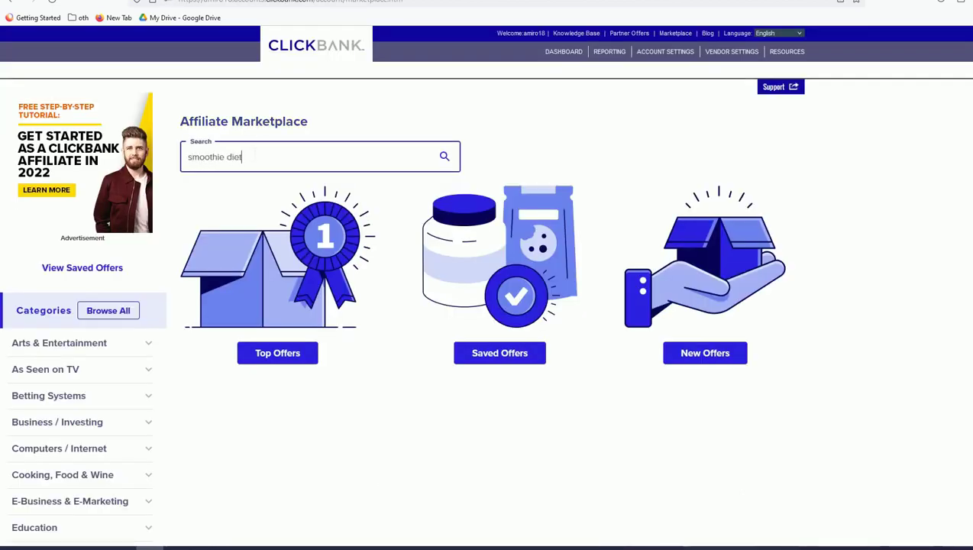
key("Return")
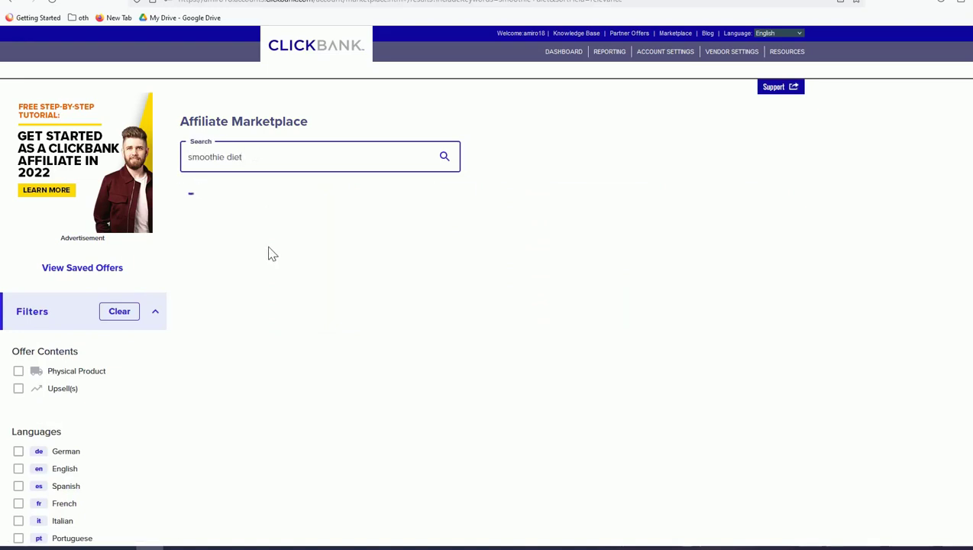
left_click(269, 249)
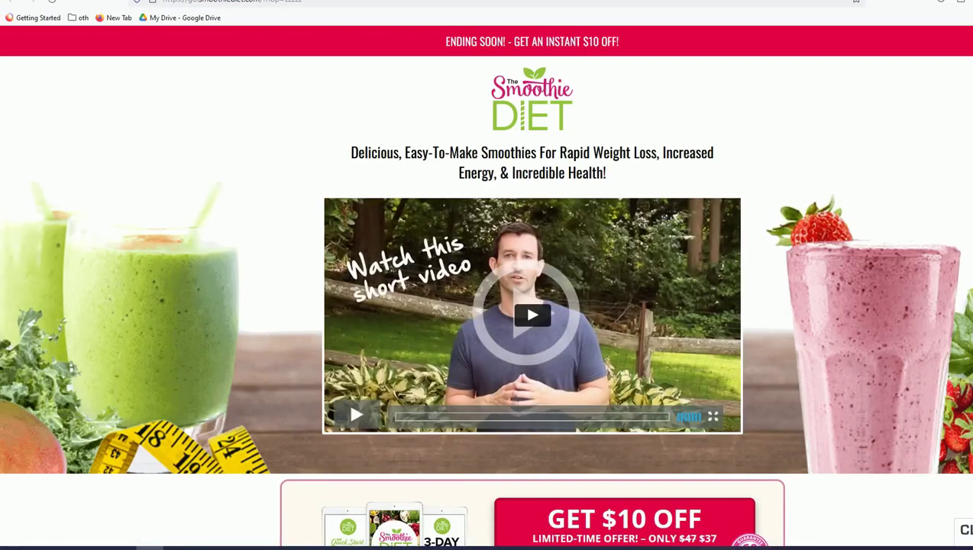
key("ctrl+w")
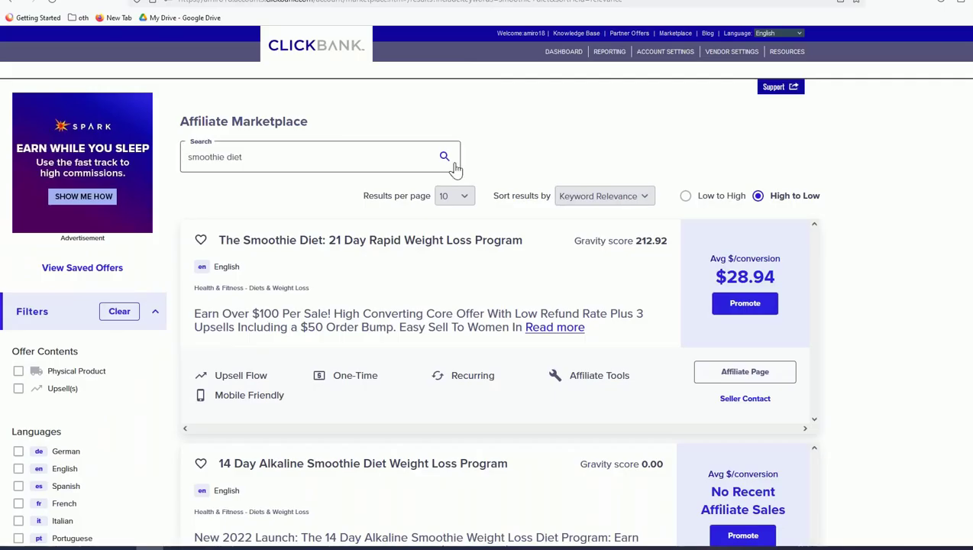
- Open The Smoothie Diet affiliate page and its affiliate tools page
left_click(742, 376)
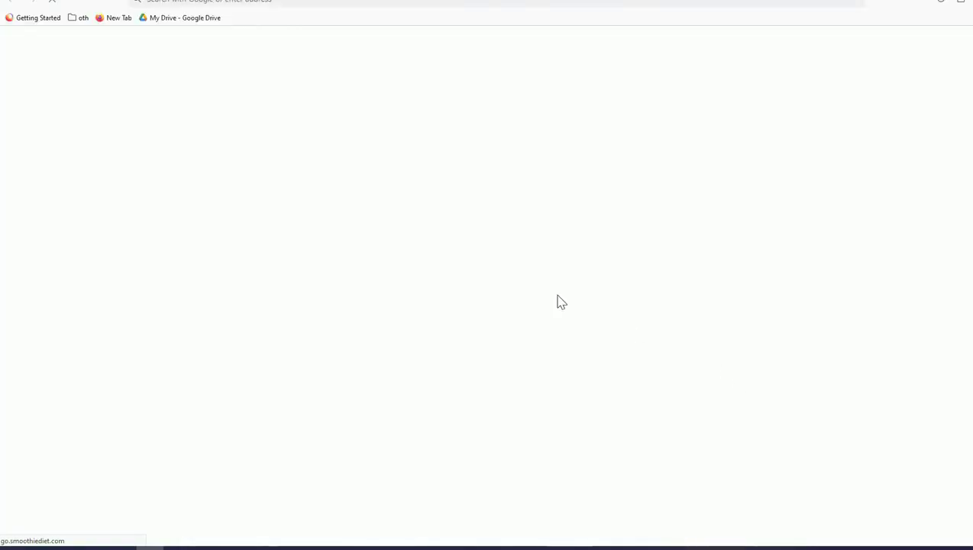
scroll(552, 291, "down", 6)
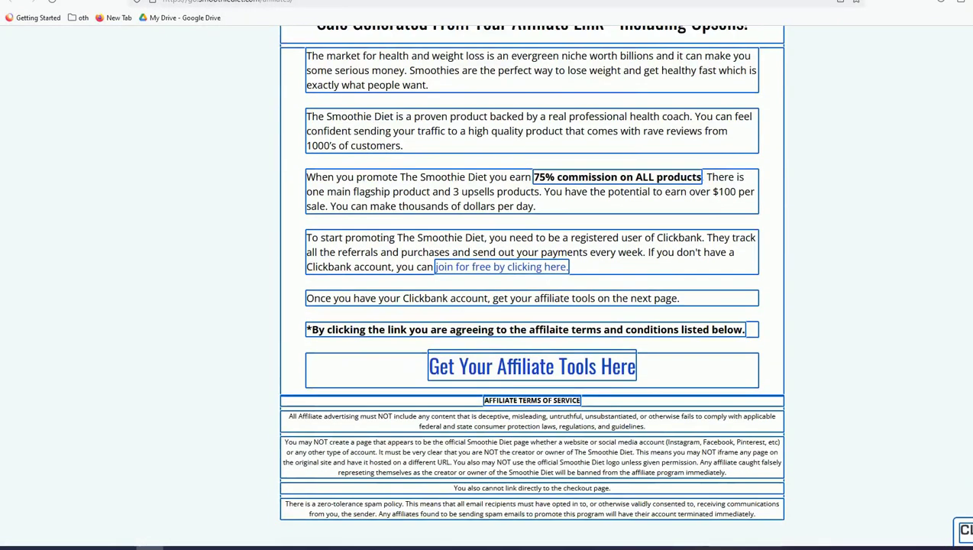
scroll(516, 331, "down", 3)
scroll(515, 331, "up", 2)
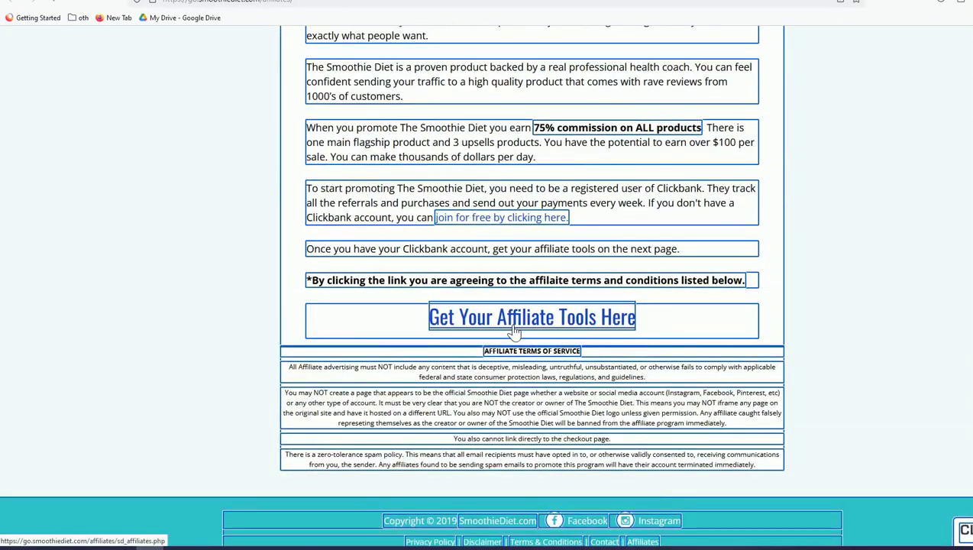
left_click(515, 331)
- Open the Presell 4 article link in a new browser tab
scroll(510, 327, "down", 5)
scroll(510, 327, "down", 5)
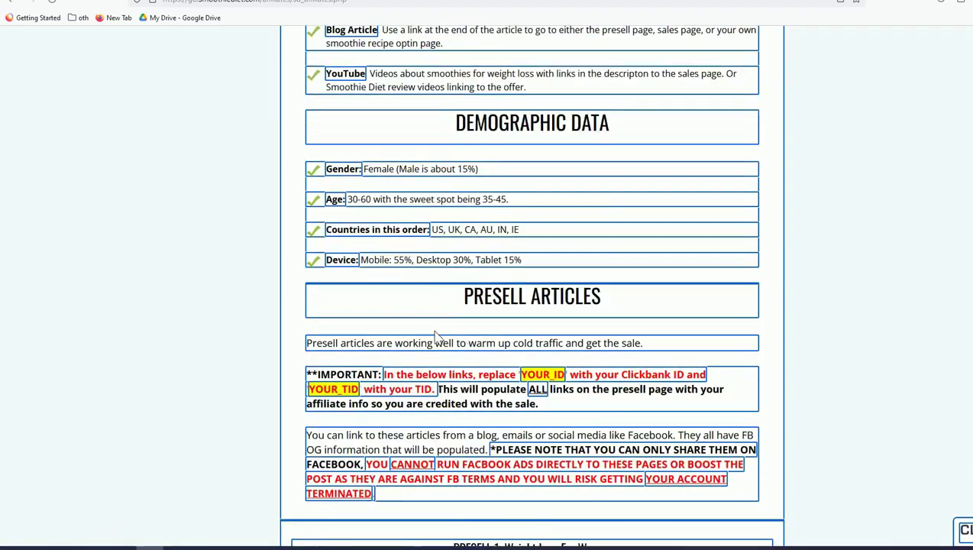
scroll(432, 334, "down", 3)
scroll(494, 455, "down", 1)
triple_click(518, 508)
right_click(521, 510)
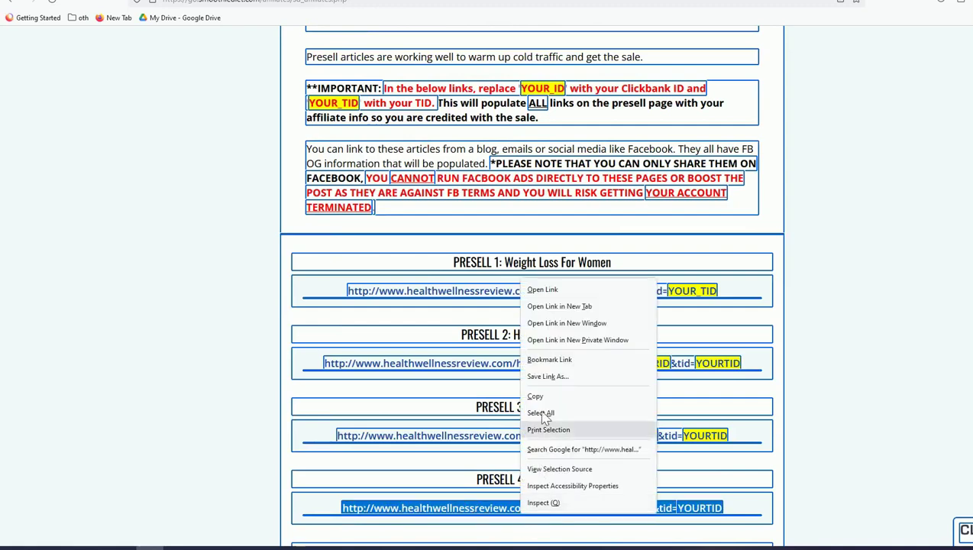
left_click(569, 307)
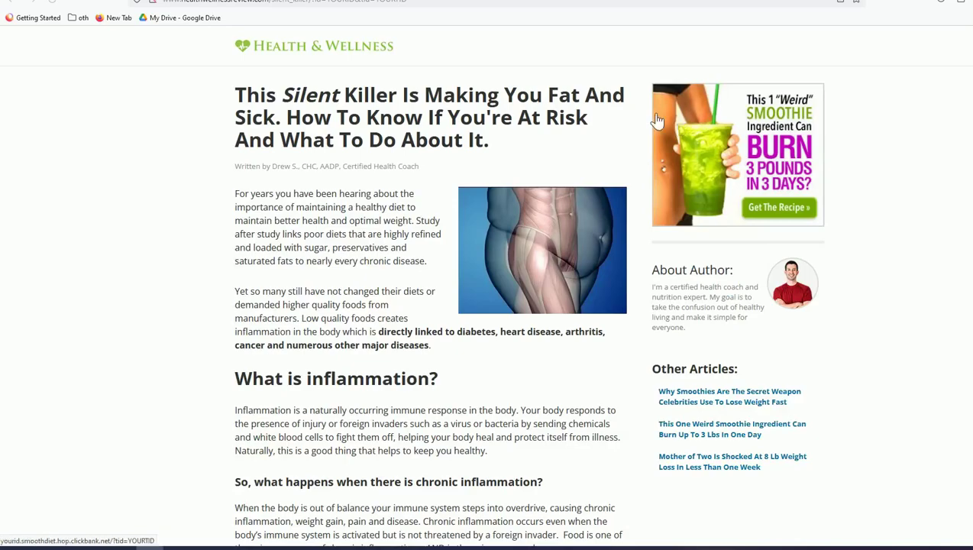
- Copy the headline 'This Silent Killer Is Making You Fat And Sick' and return to Canva
scroll(367, 152, "down", 6)
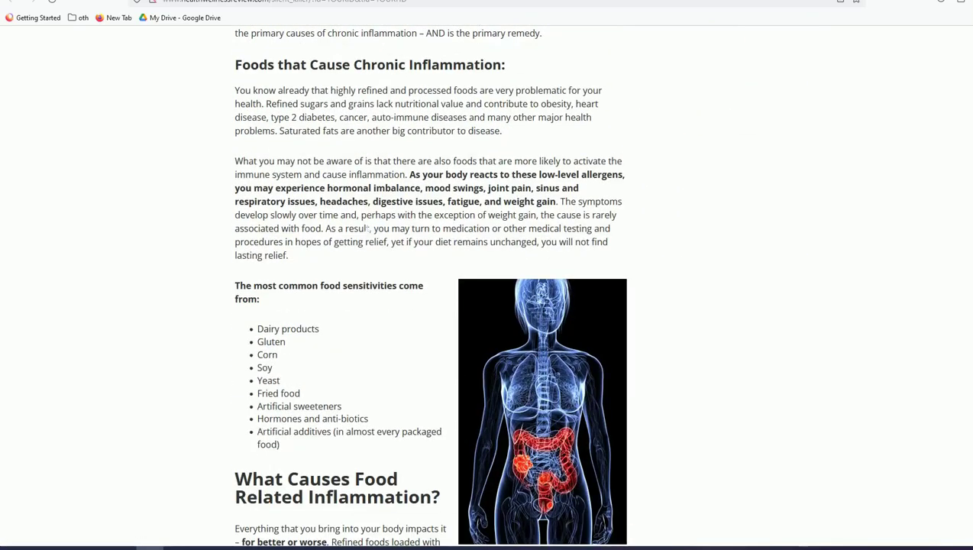
scroll(489, 306, "up", 7)
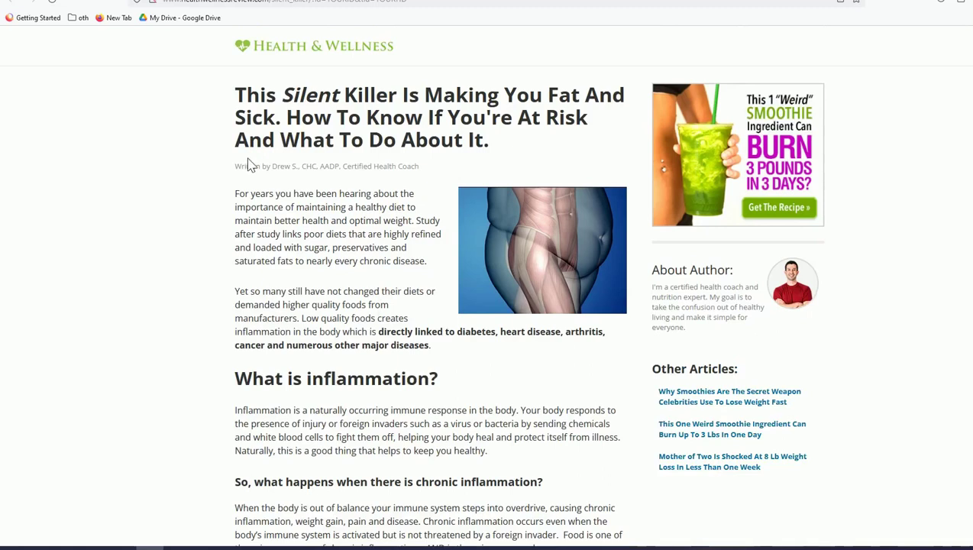
left_click_drag(230, 96, 493, 141)
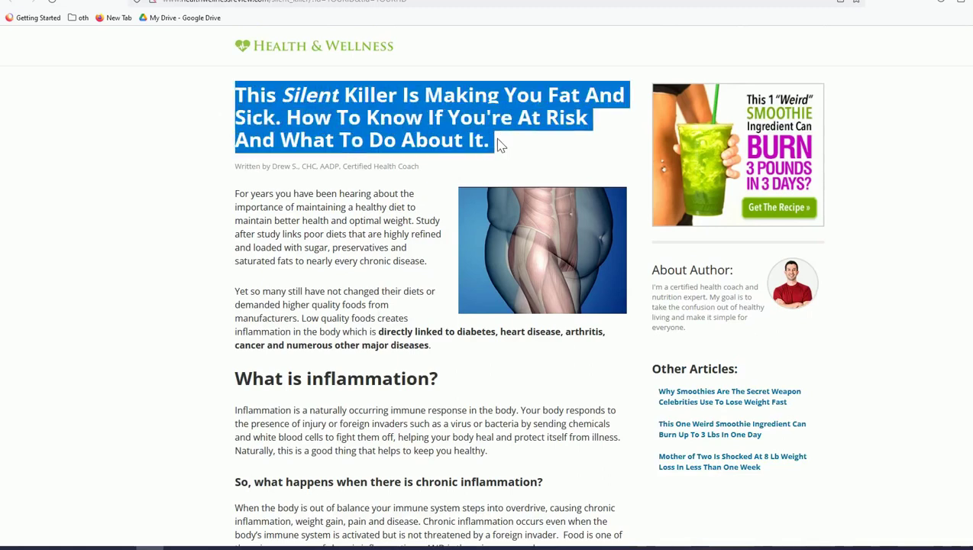
right_click(451, 126)
left_click(475, 138)
key("ctrl+Tab")
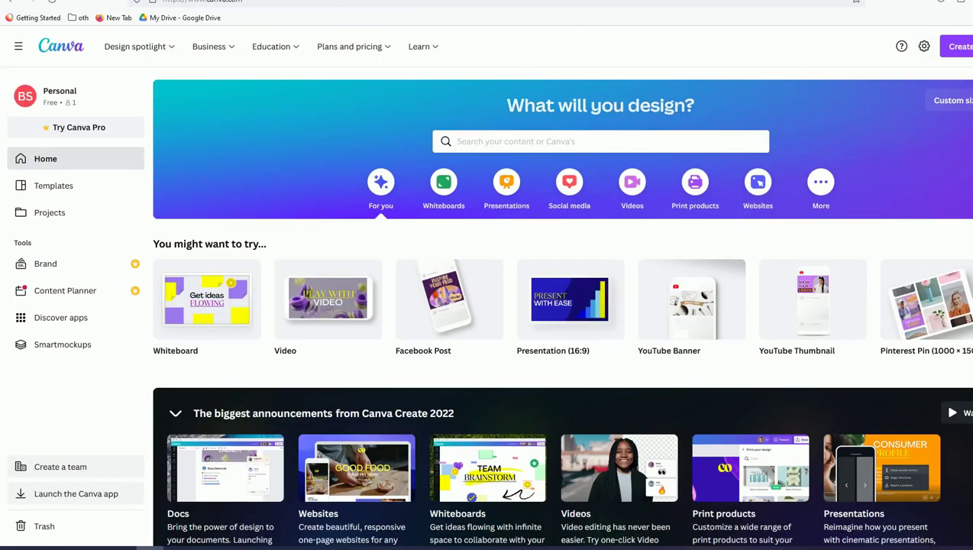
- Create a video design, paste the headline as a heading, move it up and narrow it to width 1,339
left_click(958, 48)
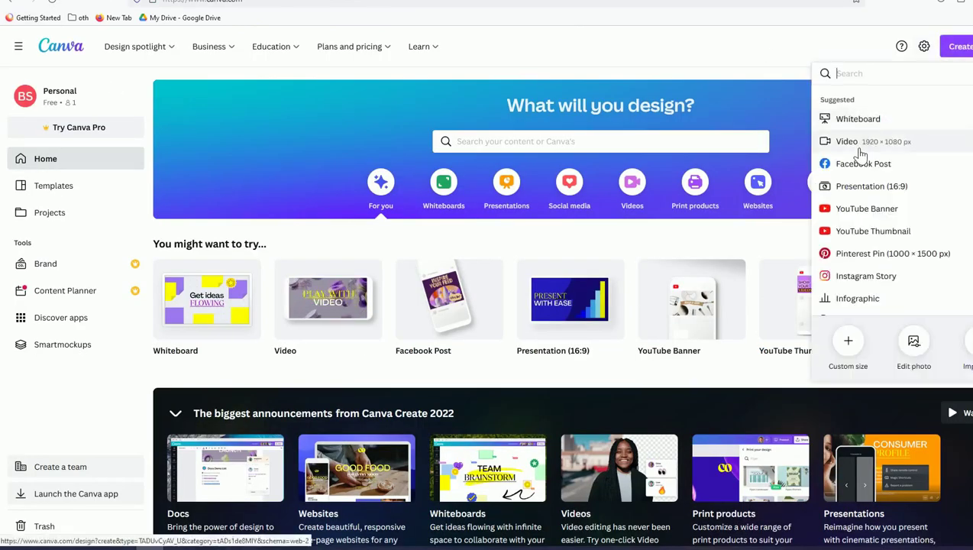
left_click(824, 144)
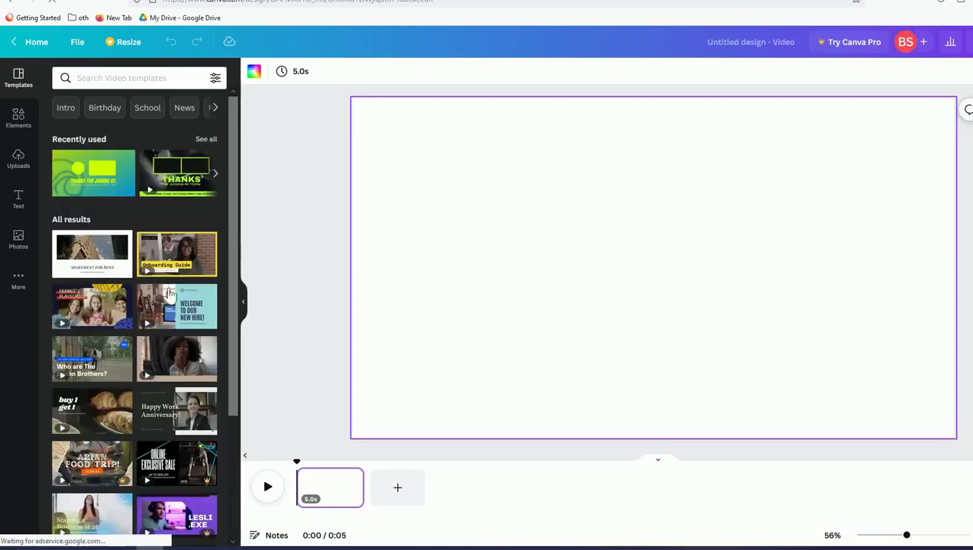
left_click(18, 200)
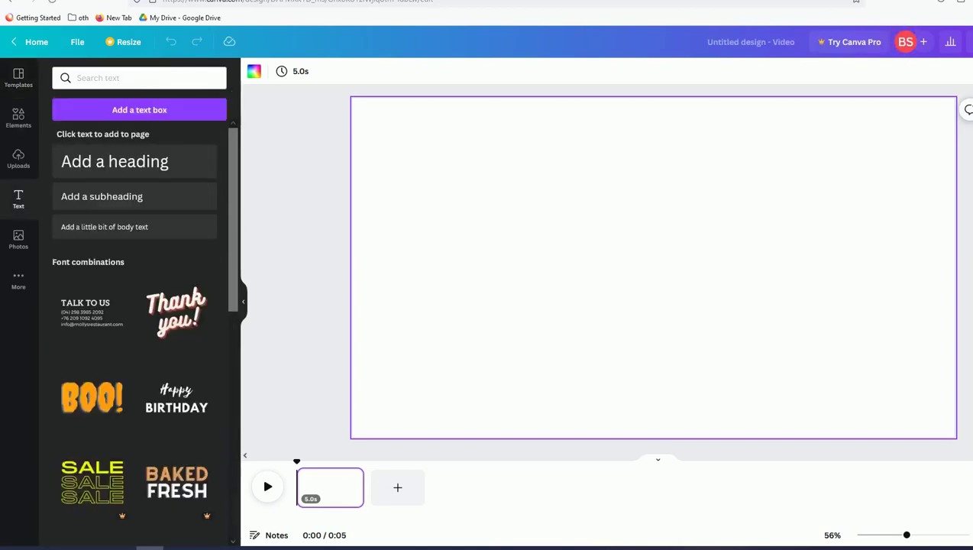
left_click(119, 169)
key("ctrl+v")
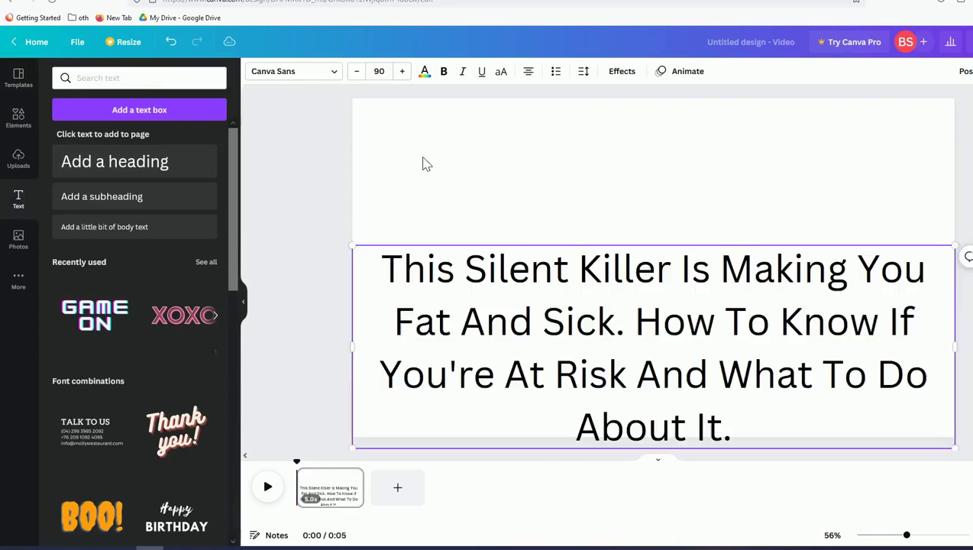
left_click_drag(595, 300, 613, 191)
left_click_drag(968, 240, 784, 223)
left_click(322, 201)
left_click(458, 223)
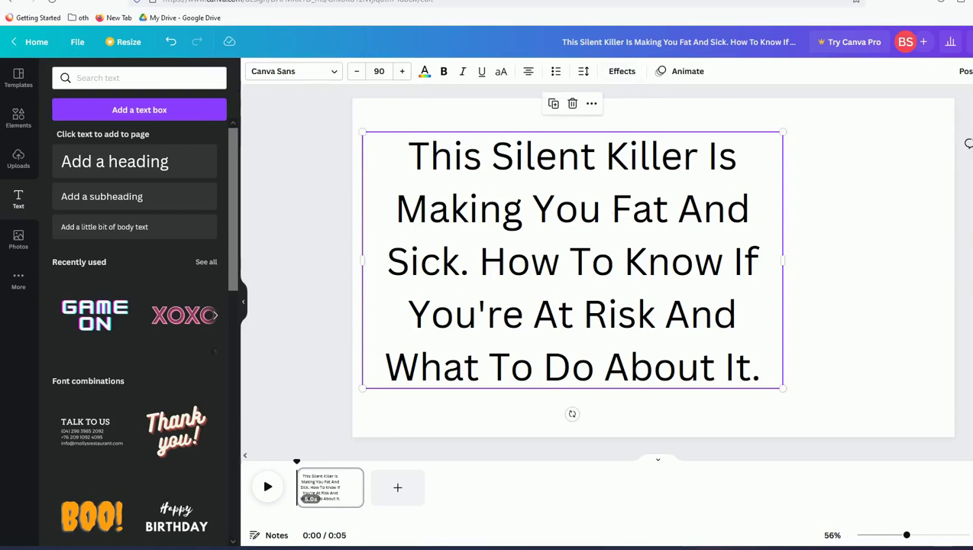
- Give the headline a yellow Background text effect, then return to the Health & Wellness article
left_click(622, 75)
left_click(189, 284)
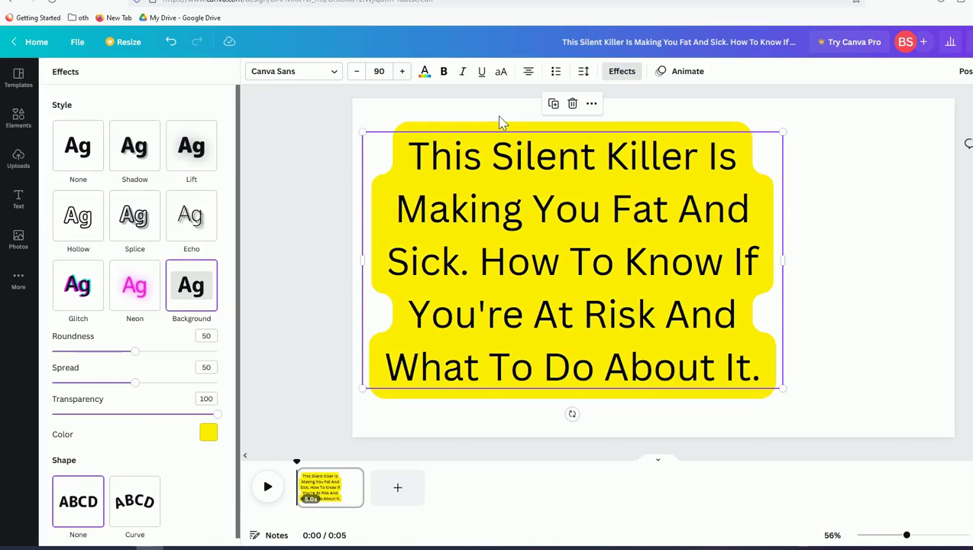
key("t")
left_click(302, 172)
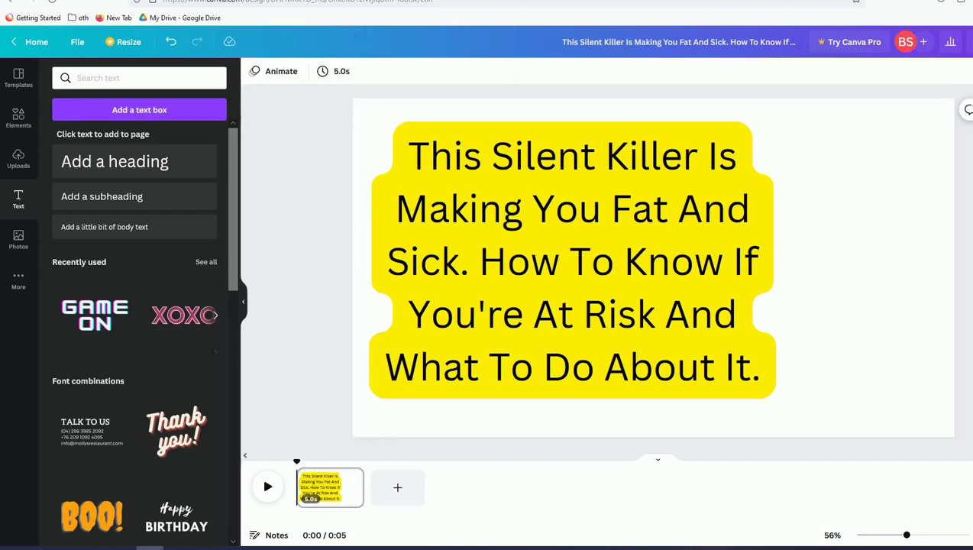
key("ctrl+Tab")
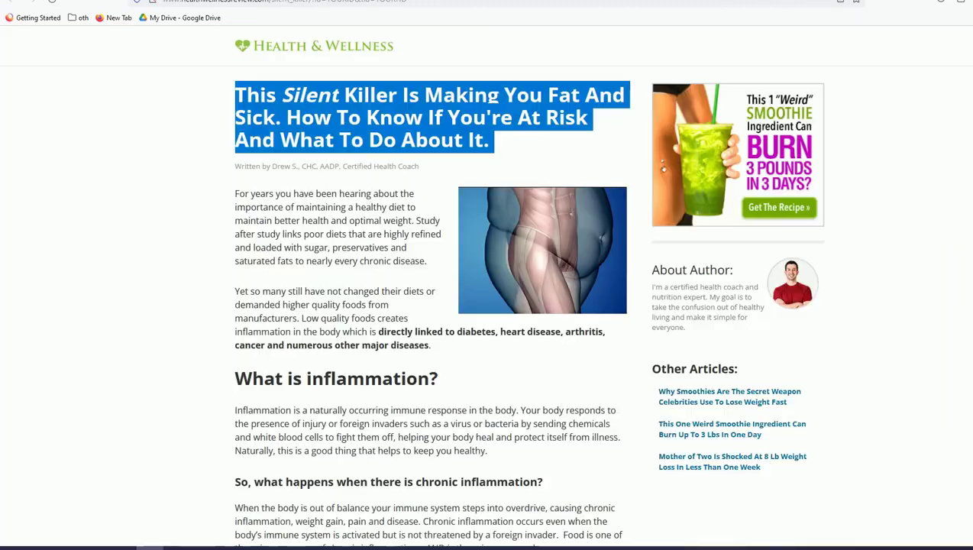
- Copy the article's torso image into the Canva page and move it to the upper right
right_click(552, 224)
left_click(585, 269)
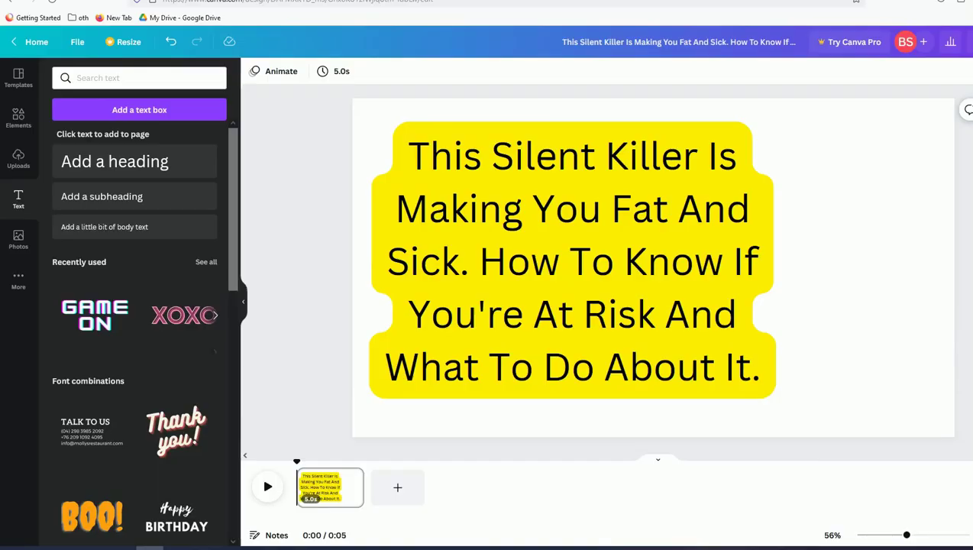
left_click(840, 196)
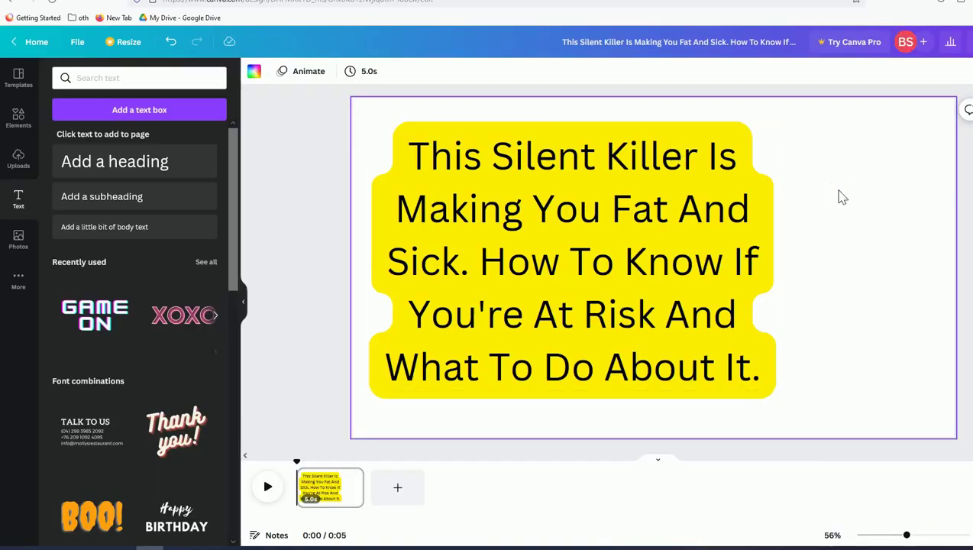
key("ctrl+v")
left_click_drag(687, 256, 870, 175)
- Bring the yellow headline in front of the image and fit the image in the top-right corner
left_click(571, 245)
right_click(572, 245)
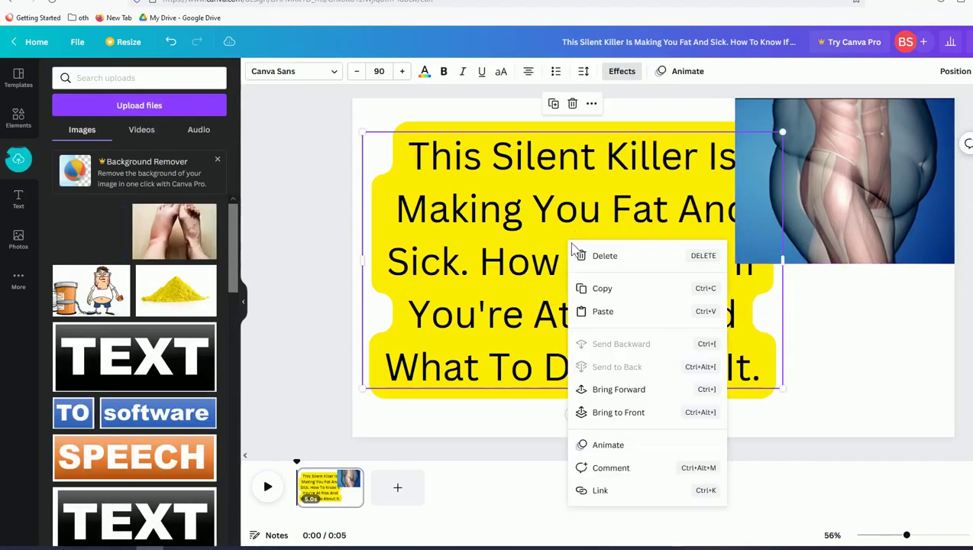
left_click(615, 406)
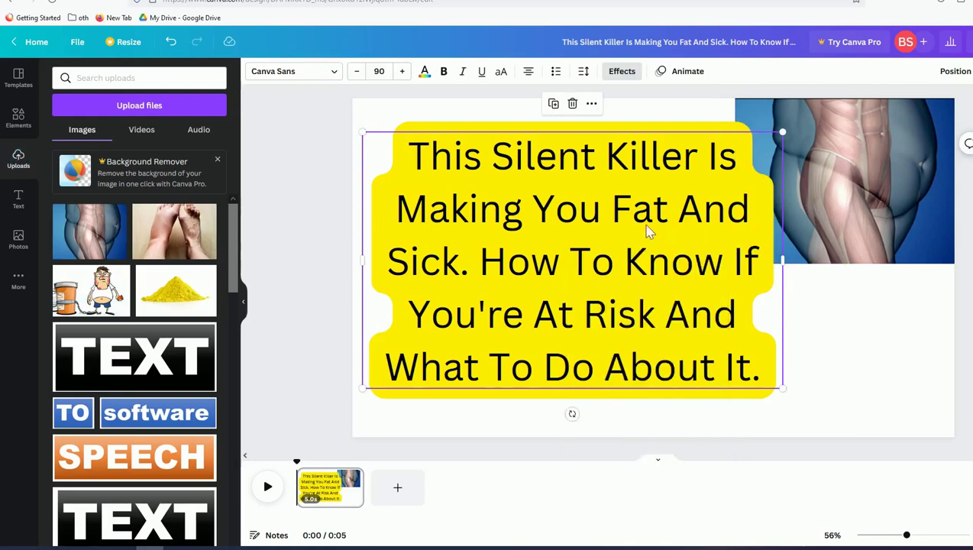
left_click(851, 348)
mouse_move(852, 211)
left_mouse_down()
mouse_move(851, 268)
mouse_move(858, 222)
left_mouse_up()
left_click(878, 352)
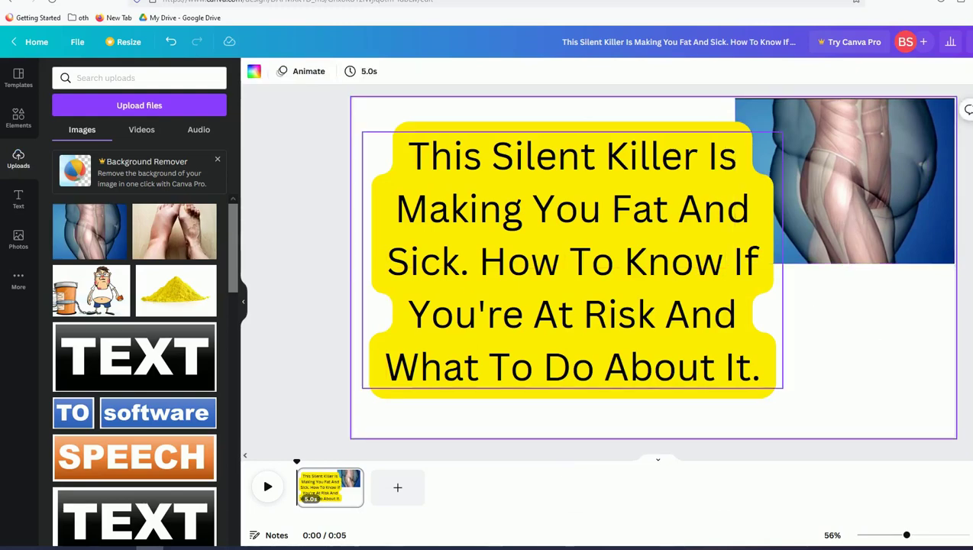
- Copy the full headline text and switch to the THETextify text-to-speech page
left_click(198, 130)
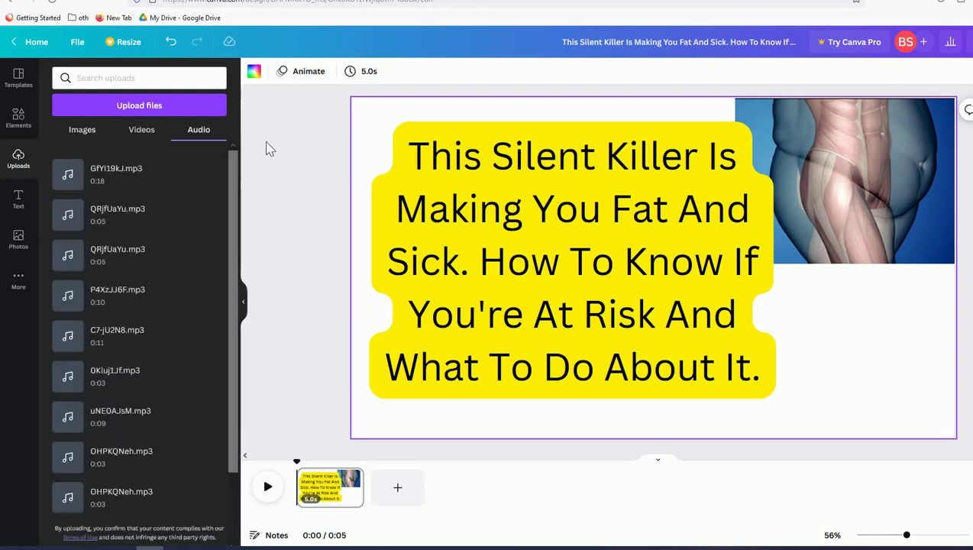
left_click(445, 163)
left_click(452, 169)
right_click(474, 188)
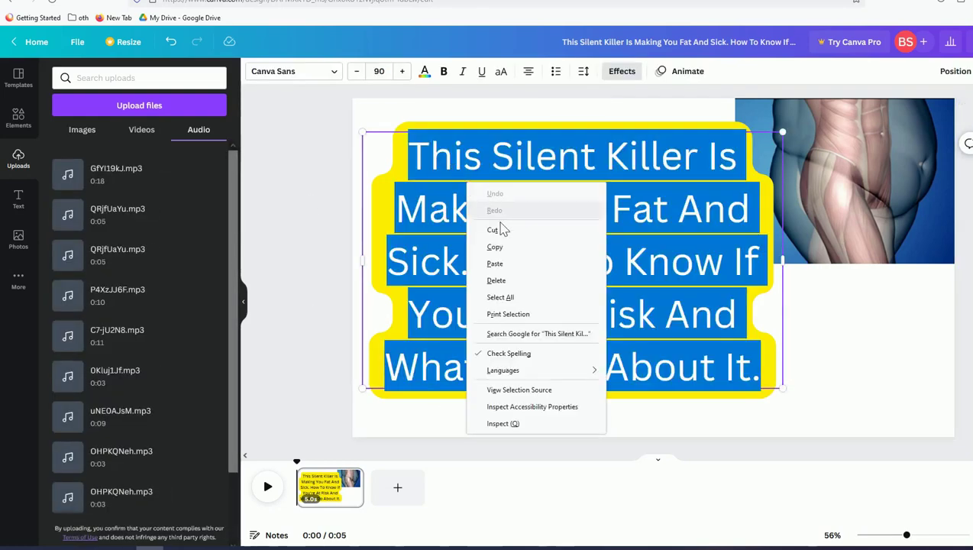
left_click(503, 246)
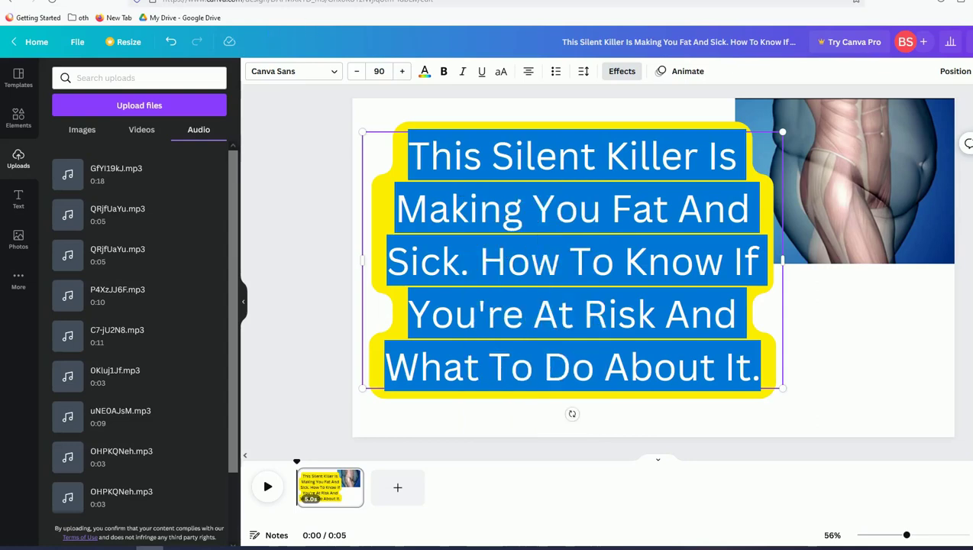
key("ctrl+Tab")
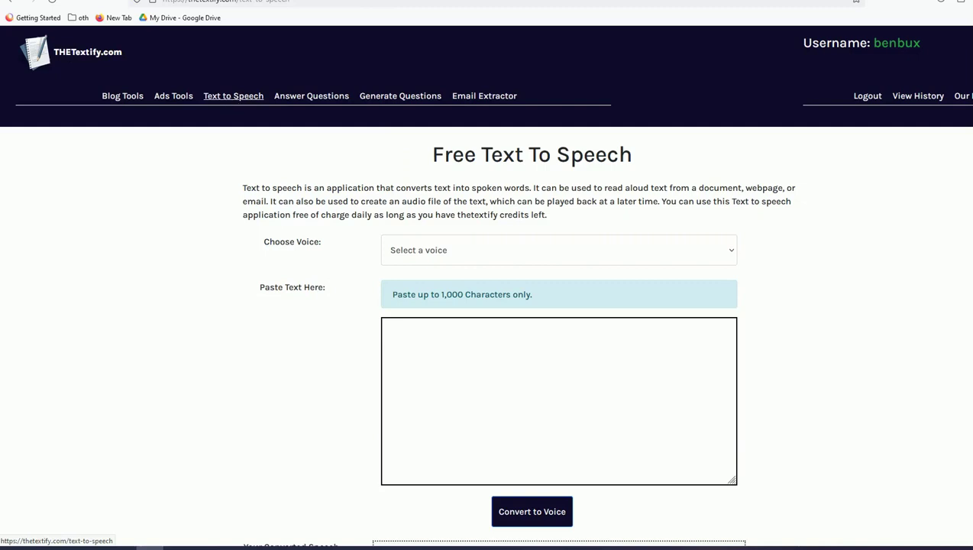
- Convert the pasted headline to speech with the Emma (Canada) voice
left_click(430, 260)
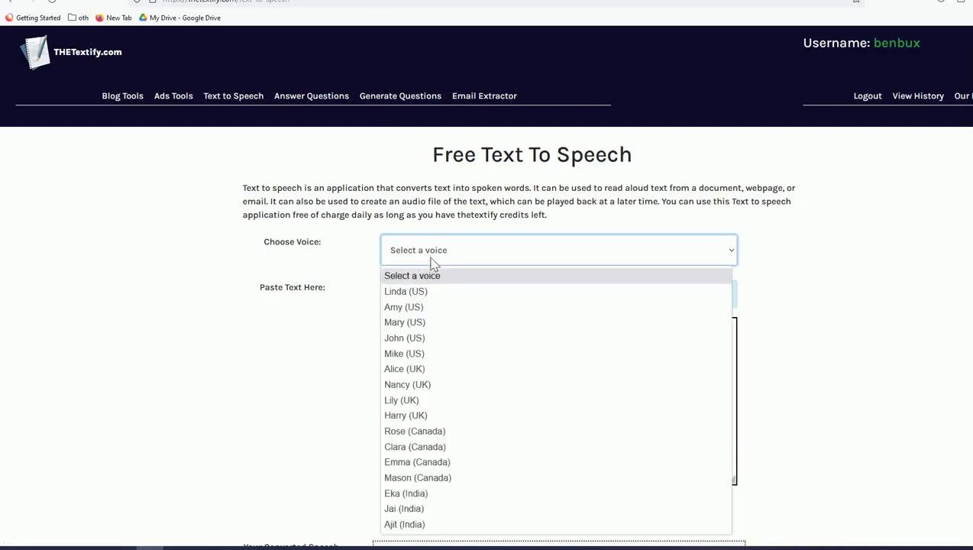
left_click(430, 462)
left_click(424, 379)
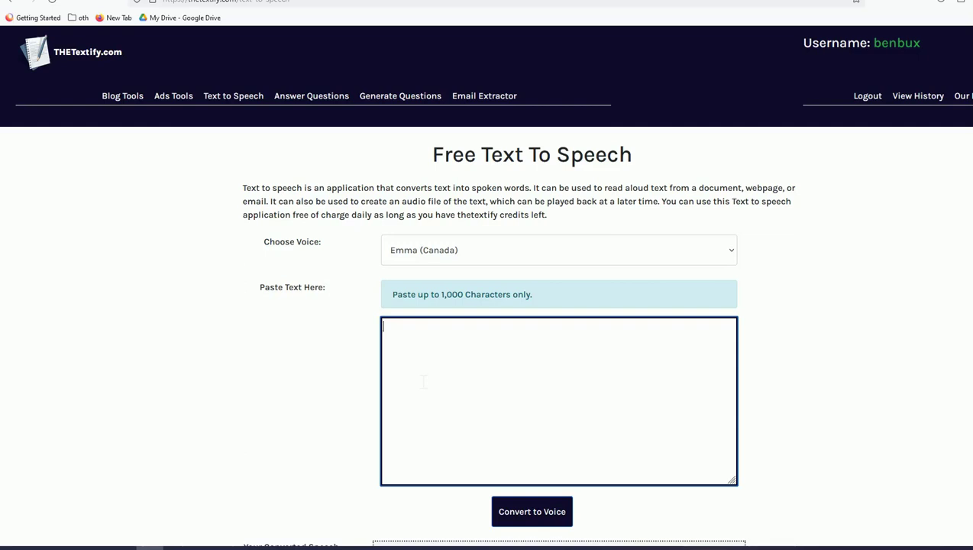
key("ctrl+v")
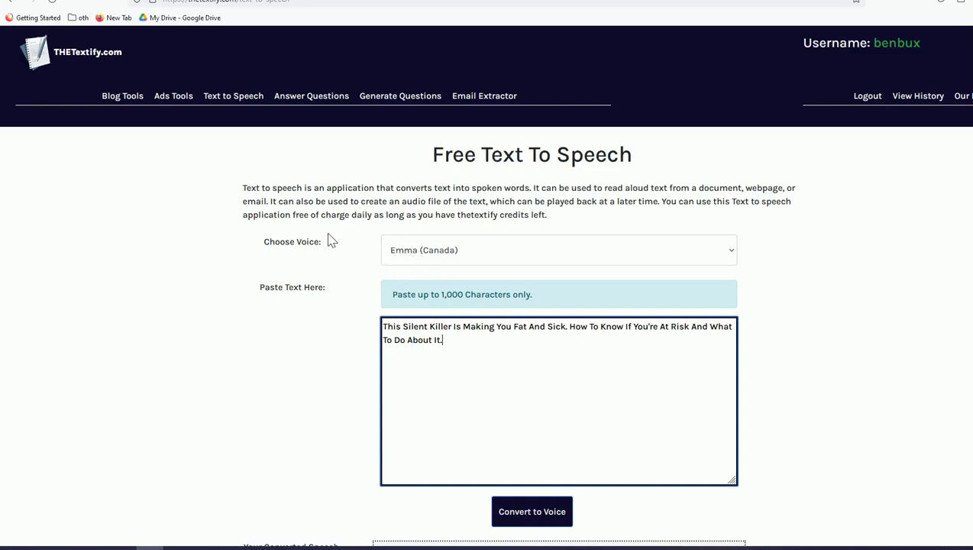
scroll(331, 240, "down", 1)
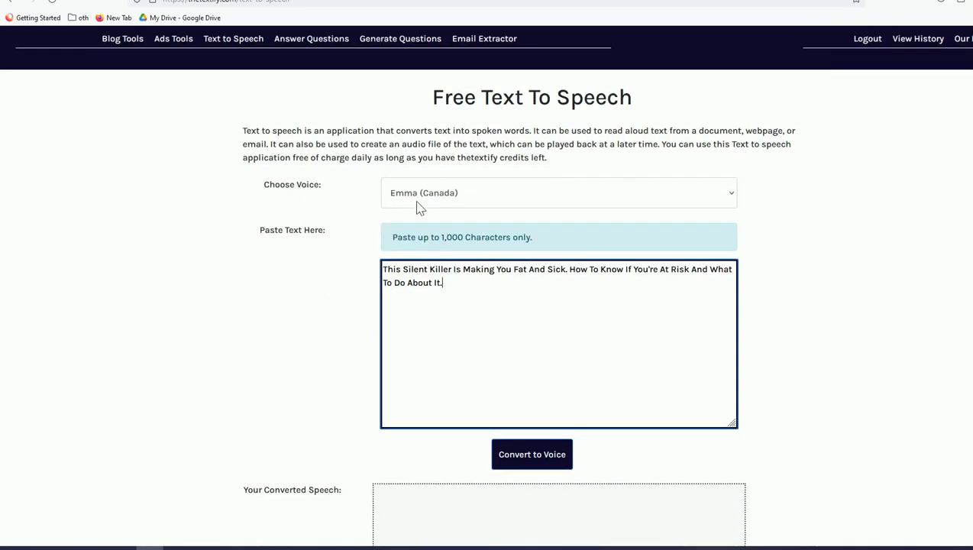
left_click(535, 456)
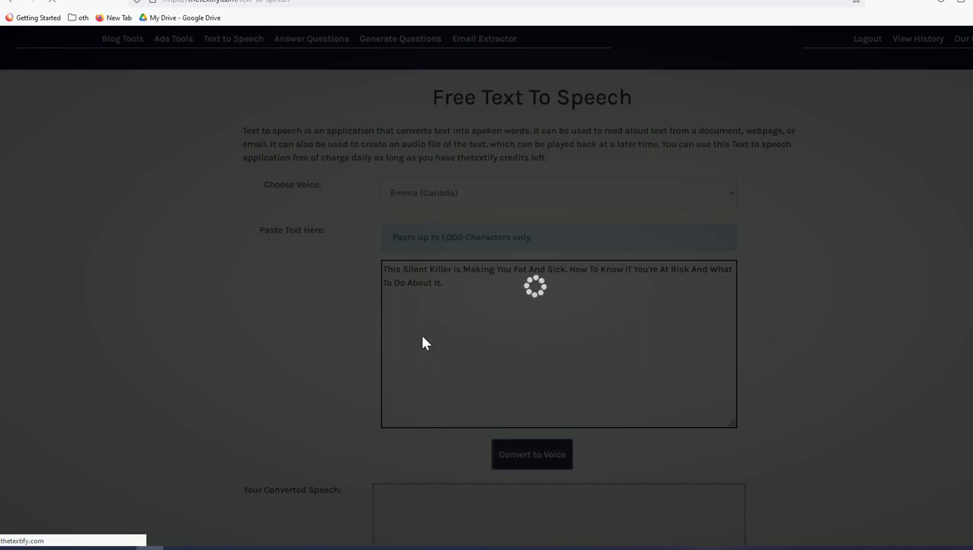
- Download the 7-second voice clip as rfS9rJ6q.mp3 and return to Canva
scroll(392, 321, "down", 3)
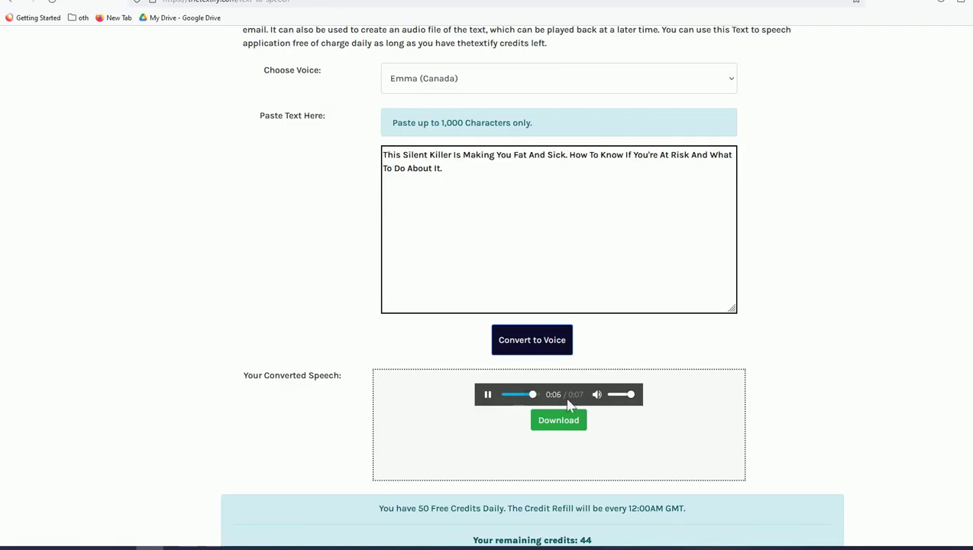
left_click(566, 426)
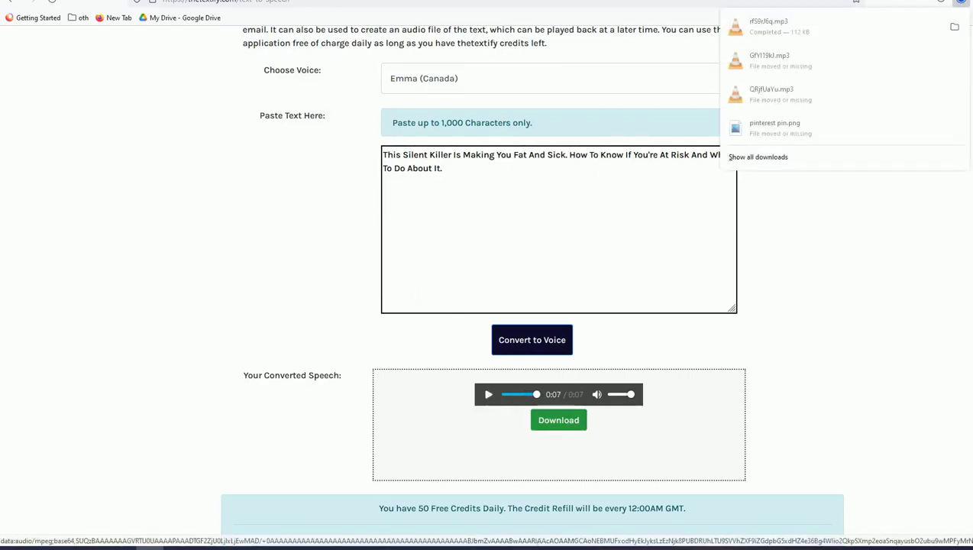
left_click(285, 231)
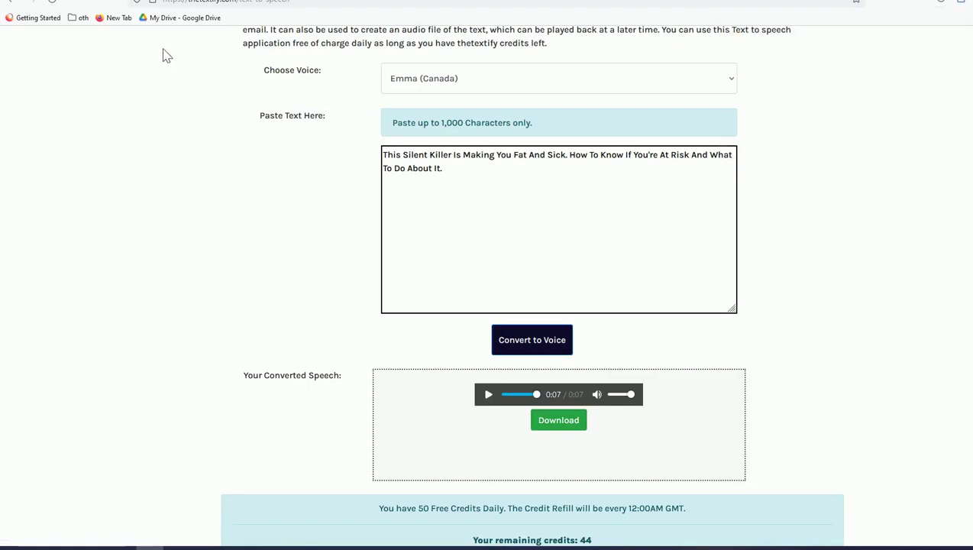
left_click(229, 1)
- Upload rfS9rJ6q.mp3 and set the first page's duration to 7.0s
left_click(294, 178)
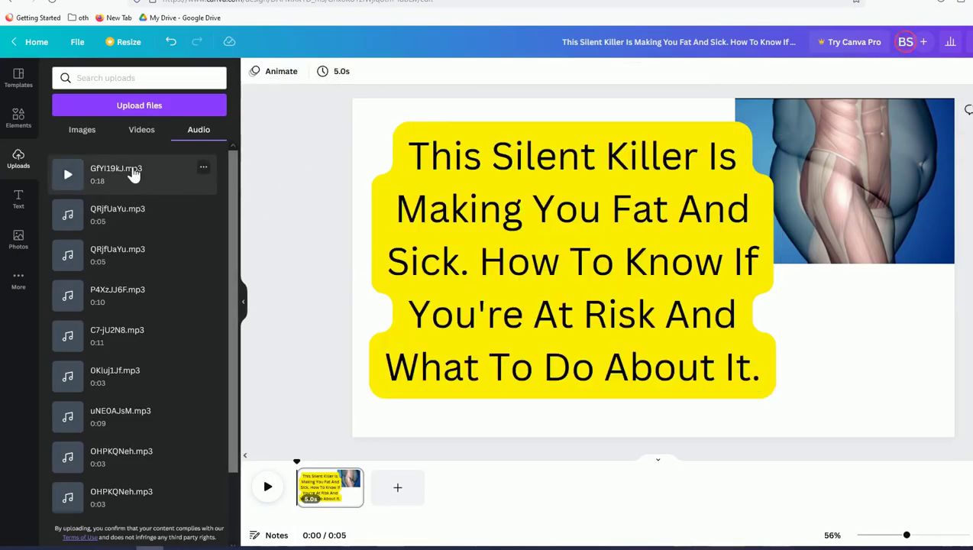
left_click_drag(11, 279, 92, 290)
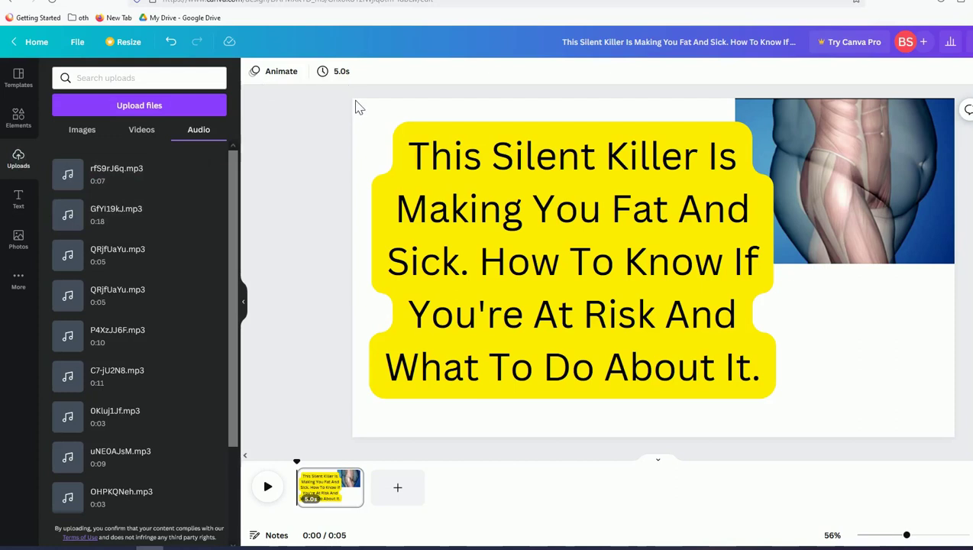
left_click(340, 71)
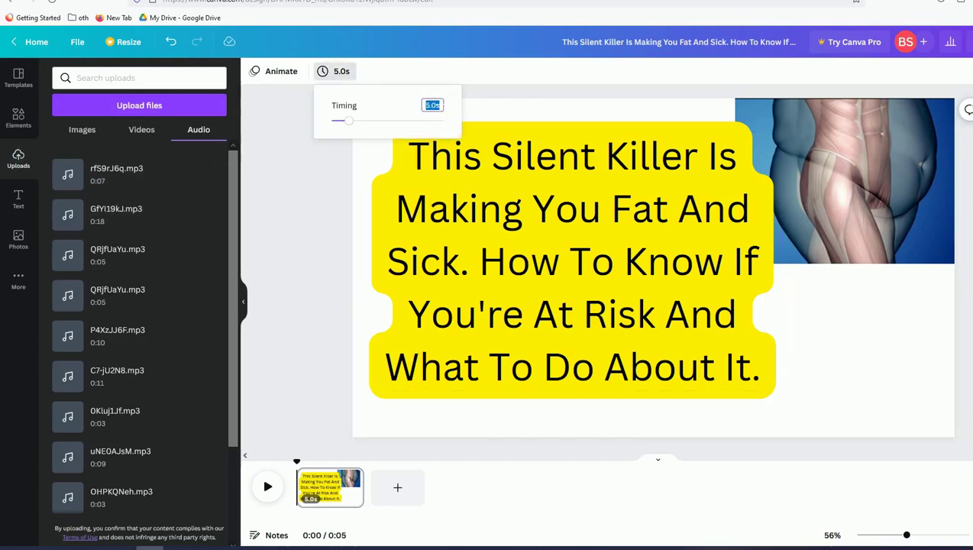
type("7")
key("Return")
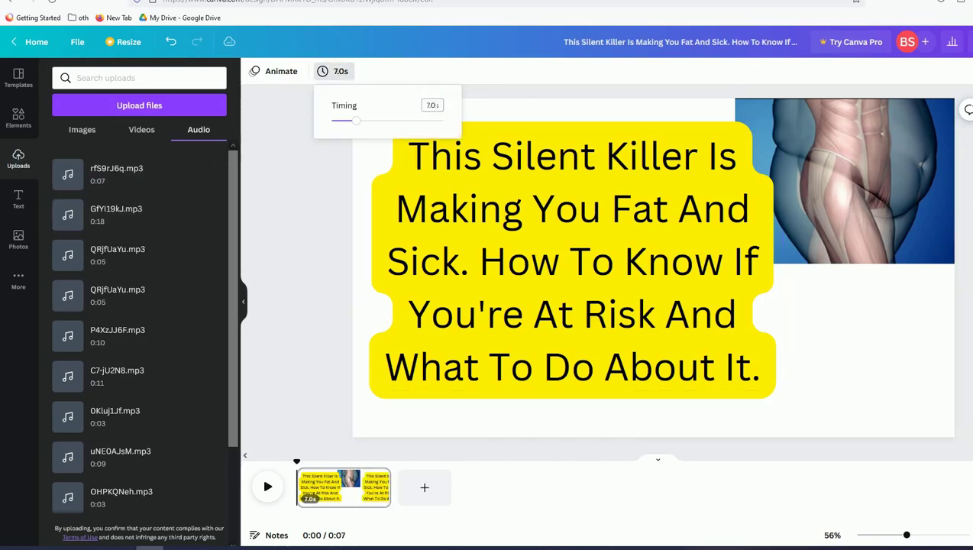
left_click(328, 167)
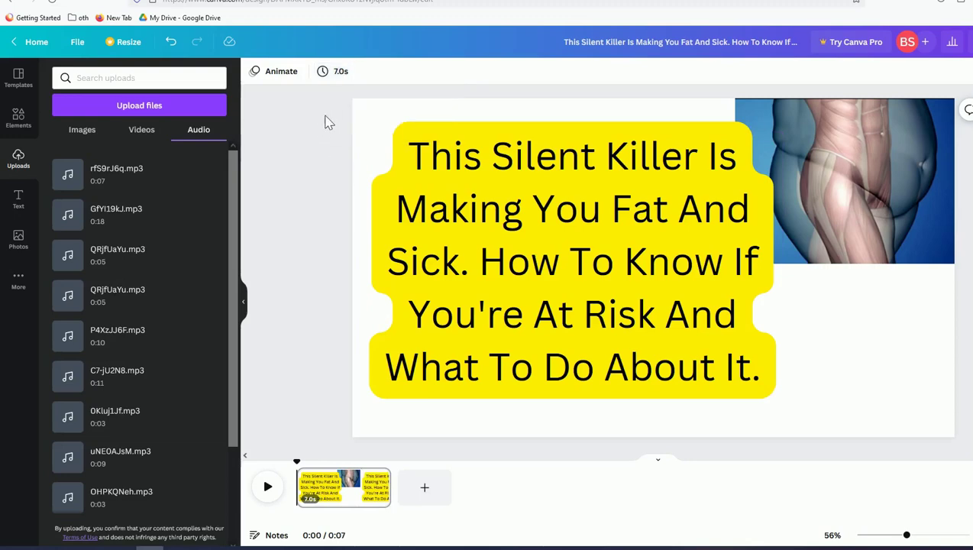
- Place the rfS9rJ6q.mp3 voiceover under the first page, preview it, and add a blank second page
left_click_drag(173, 191, 344, 454)
left_click(276, 477)
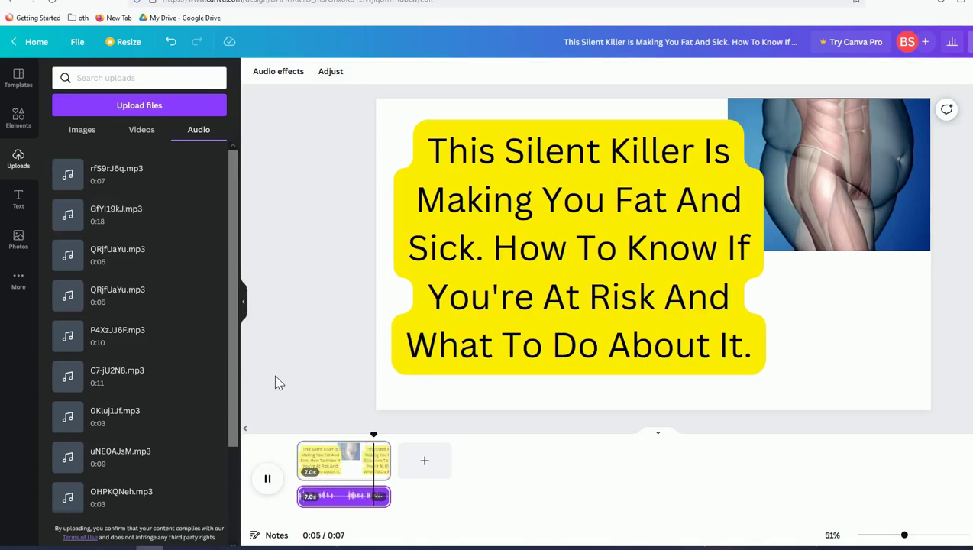
left_click(306, 298)
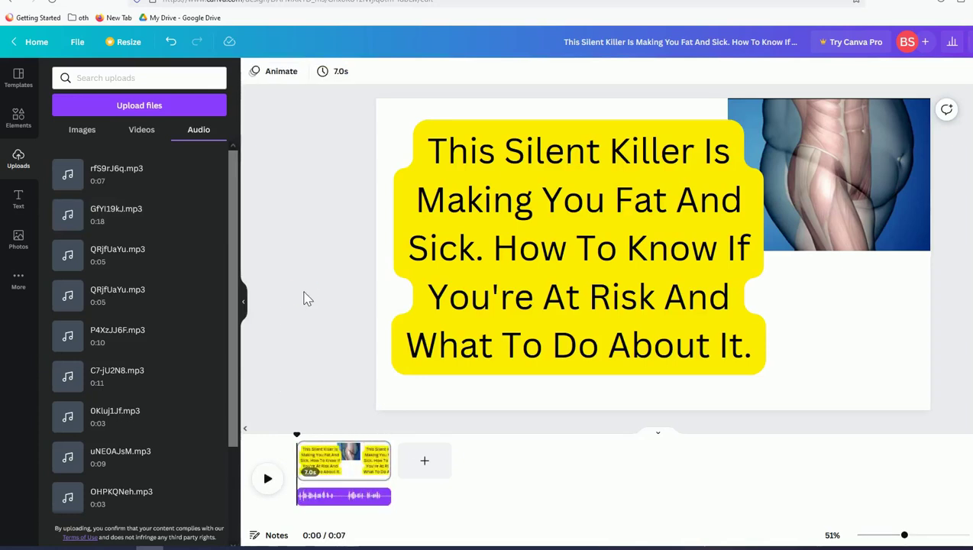
left_click(435, 464)
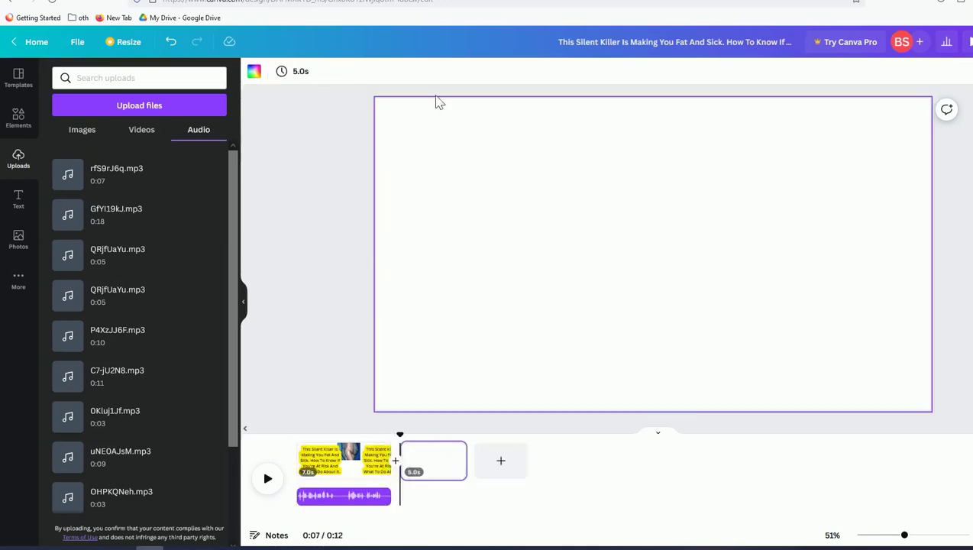
- Copy the article's 'What is inflammation?' heading and return to Canva
key("ctrl+Tab")
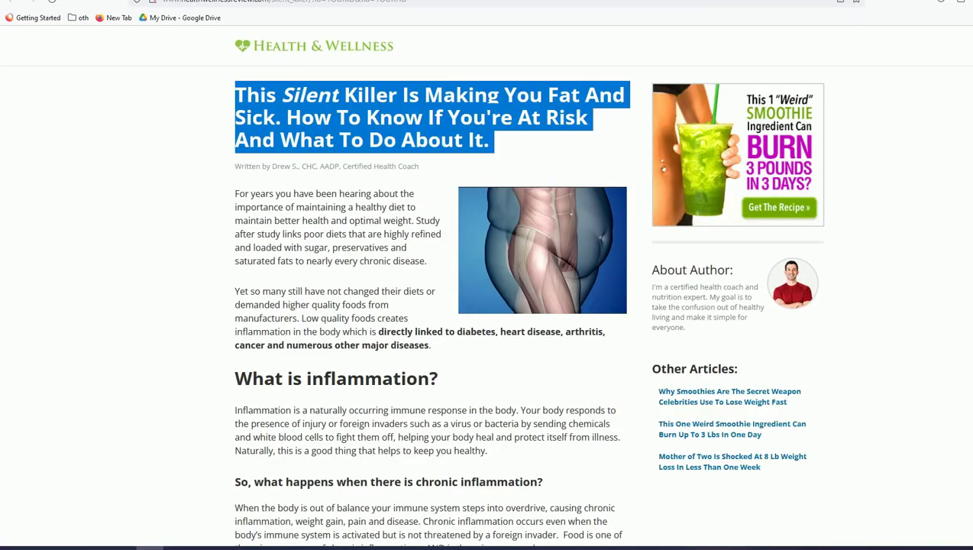
scroll(433, 235, "down", 2)
triple_click(311, 267)
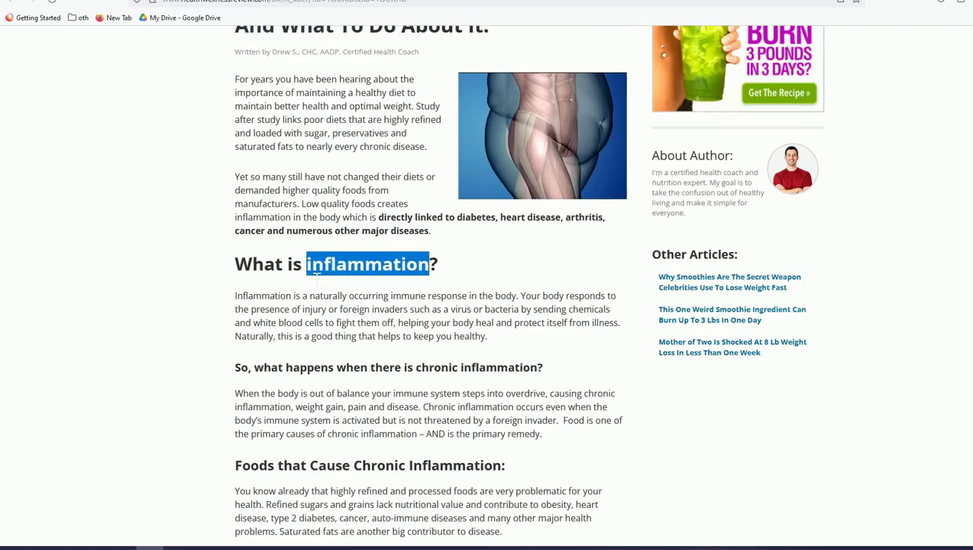
right_click(310, 274)
left_click(323, 284)
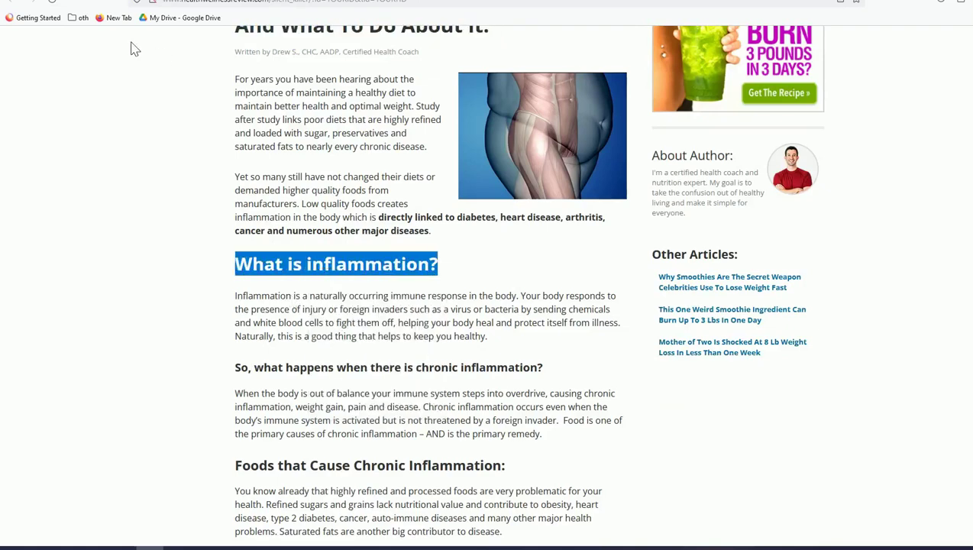
key("ctrl+Tab")
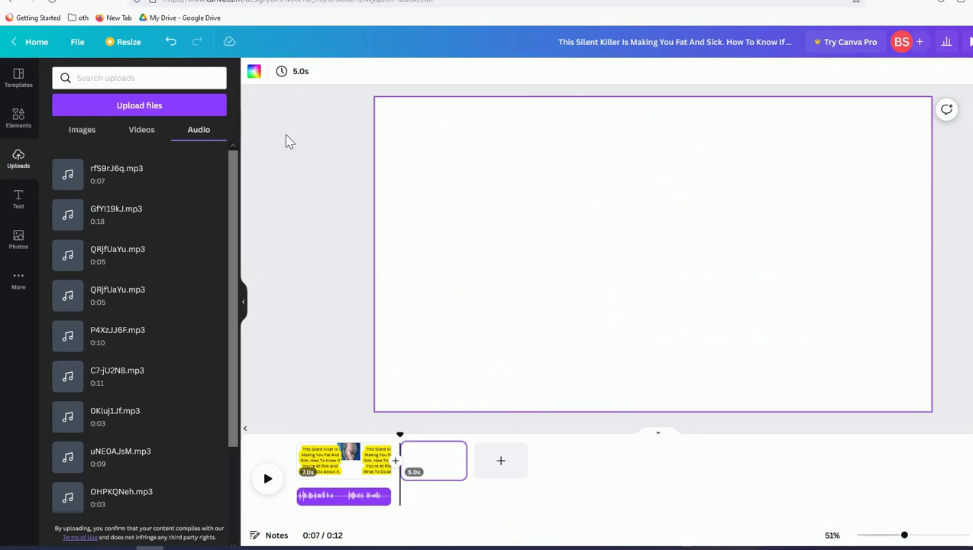
- Add a heading reading 'What is inflammation?' near the top of the second page
left_click(28, 200)
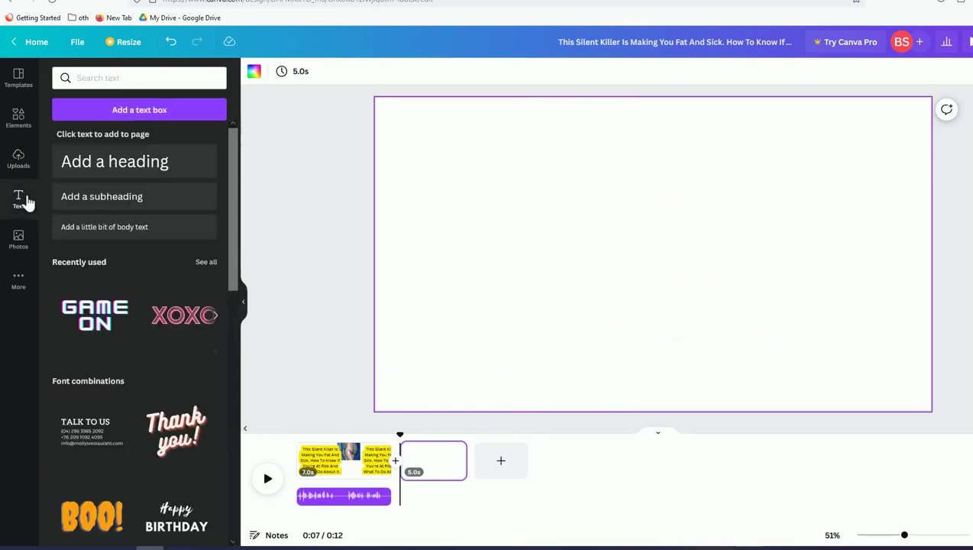
left_click(120, 178)
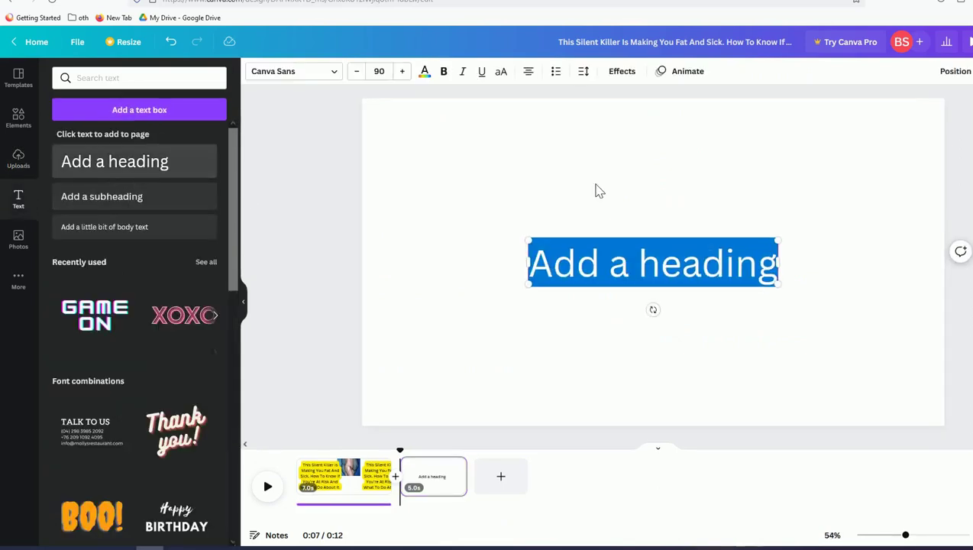
key("ctrl+v")
left_click(632, 233)
left_click_drag(630, 248, 628, 134)
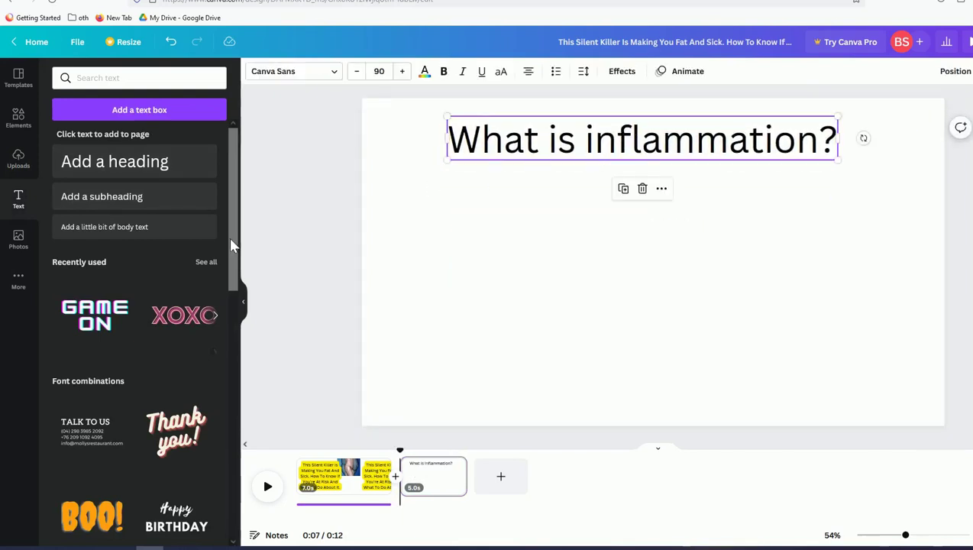
- Give the heading a dark blue Background effect and white text colour
left_click(619, 73)
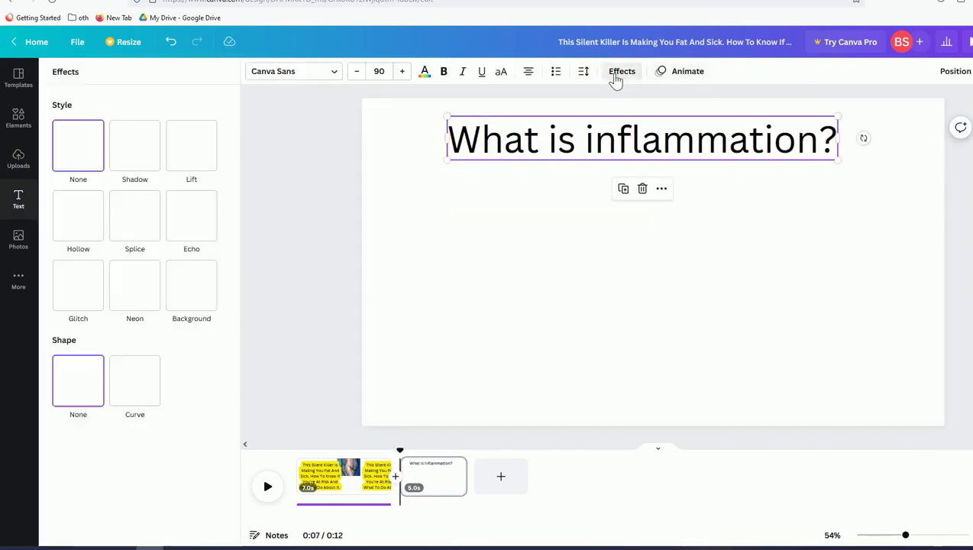
left_click(193, 284)
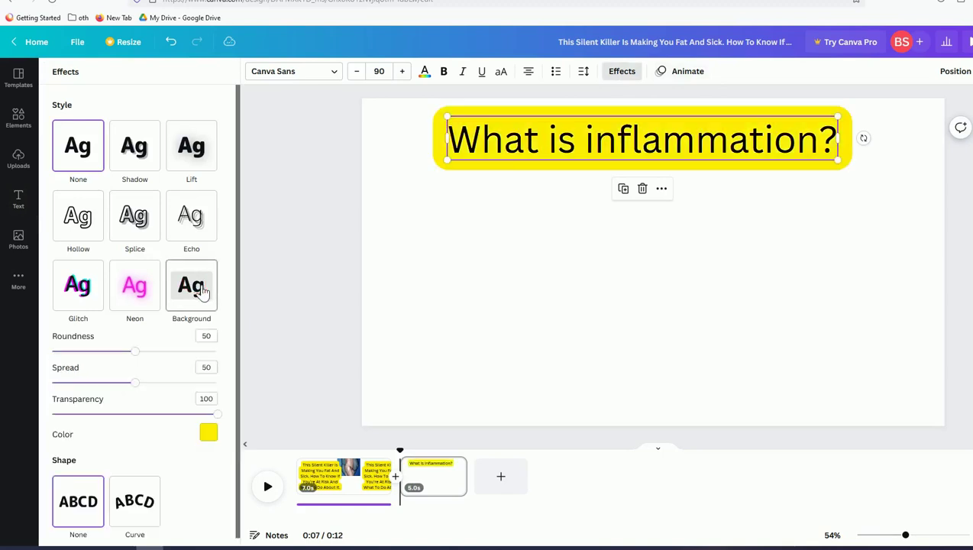
left_click(209, 433)
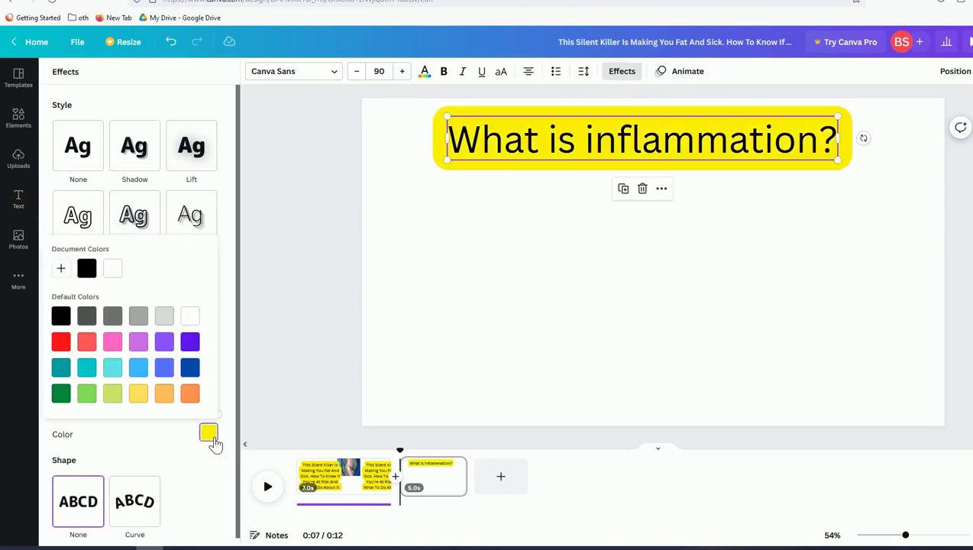
left_click(192, 373)
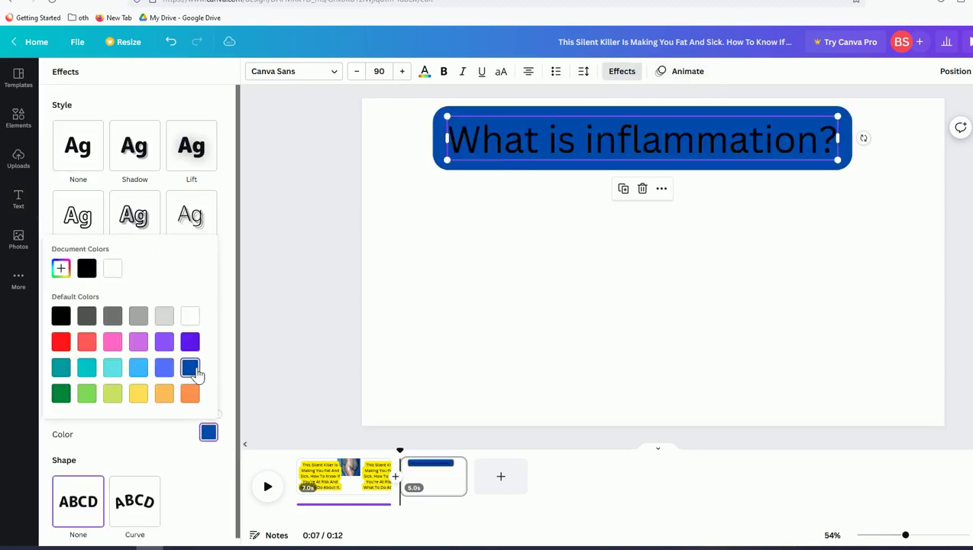
left_click(424, 71)
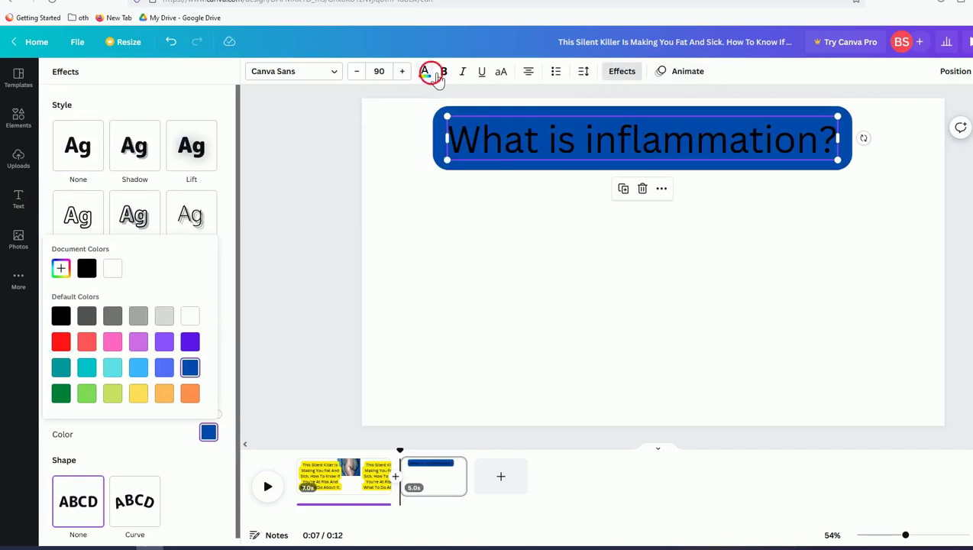
left_click(18, 199)
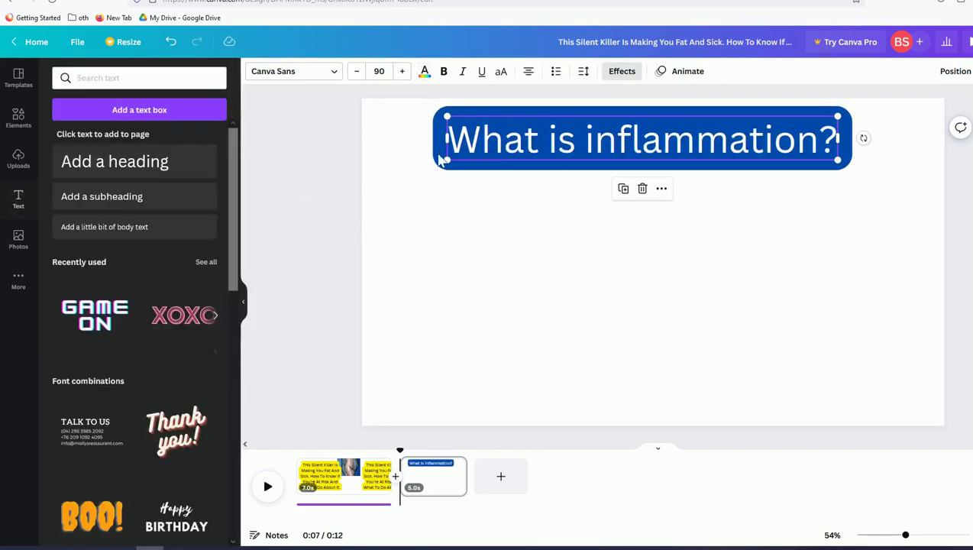
left_click(333, 156)
left_click(486, 155)
left_click(324, 183)
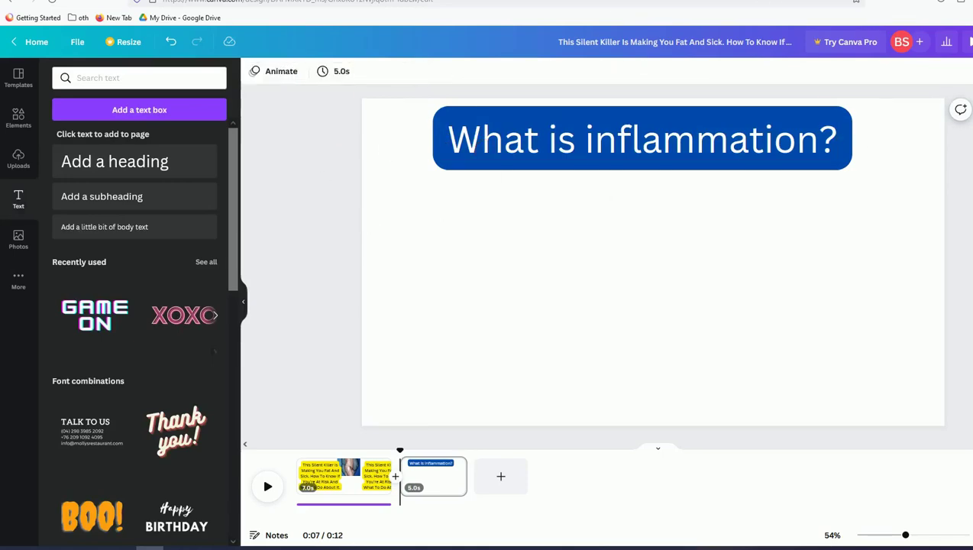
key("ctrl+Tab")
- Copy the inflammation heading and paragraph and paste them over the old text in THETextify
left_click_drag(489, 337, 235, 263)
right_click(259, 274)
left_click(272, 281)
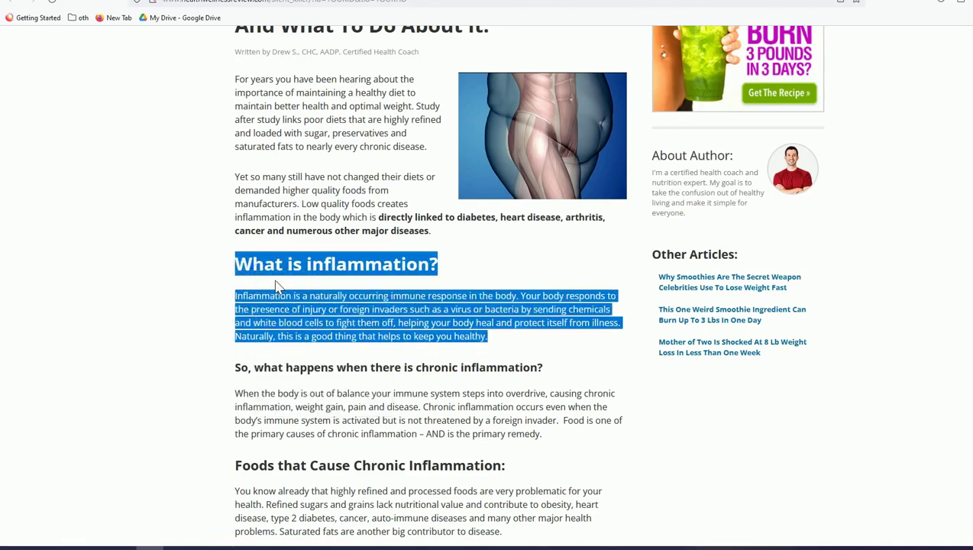
key("ctrl+Tab")
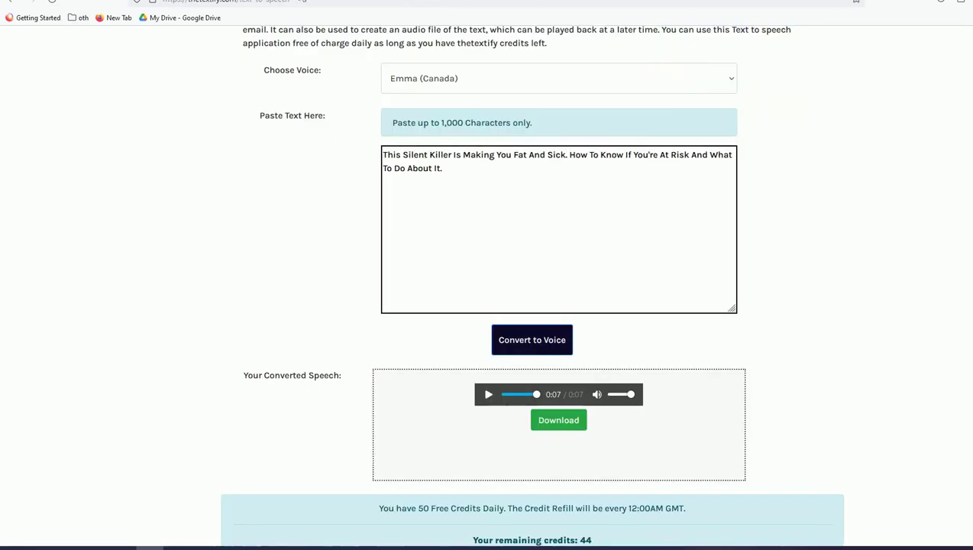
left_click(467, 194)
key("ctrl+a")
key("ctrl+v")
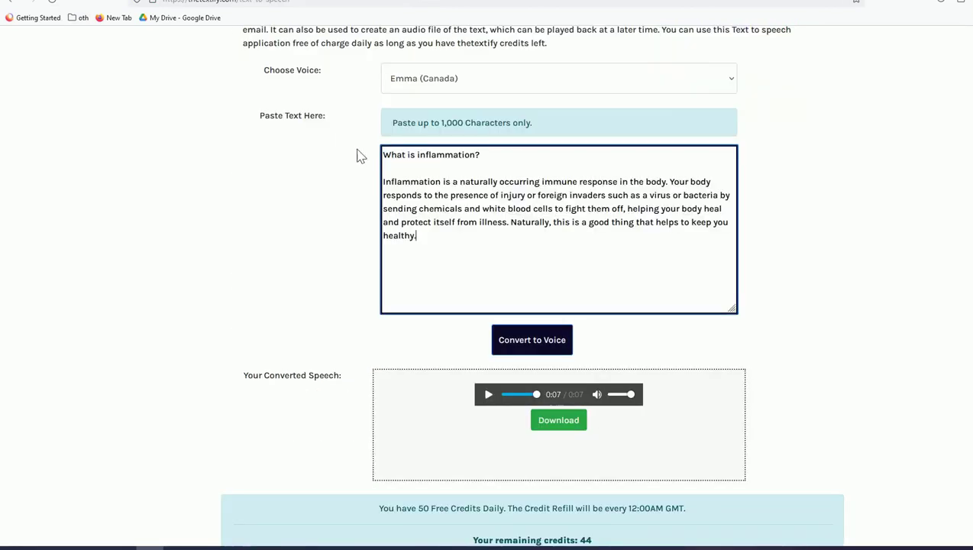
left_click(400, 173)
- Convert the text to a 23-second voice clip and download it as A0KIzAy8.mp3
left_click(526, 340)
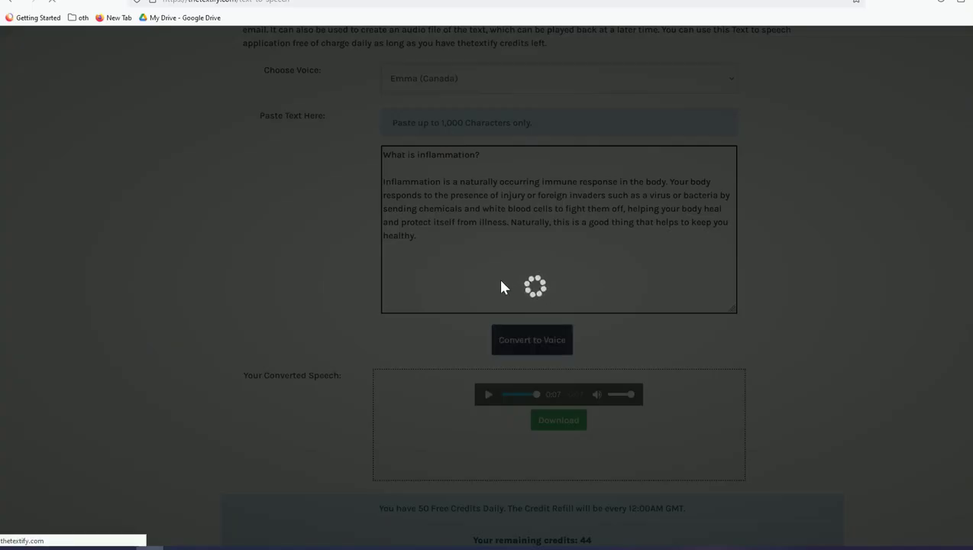
scroll(503, 288, "up", 3)
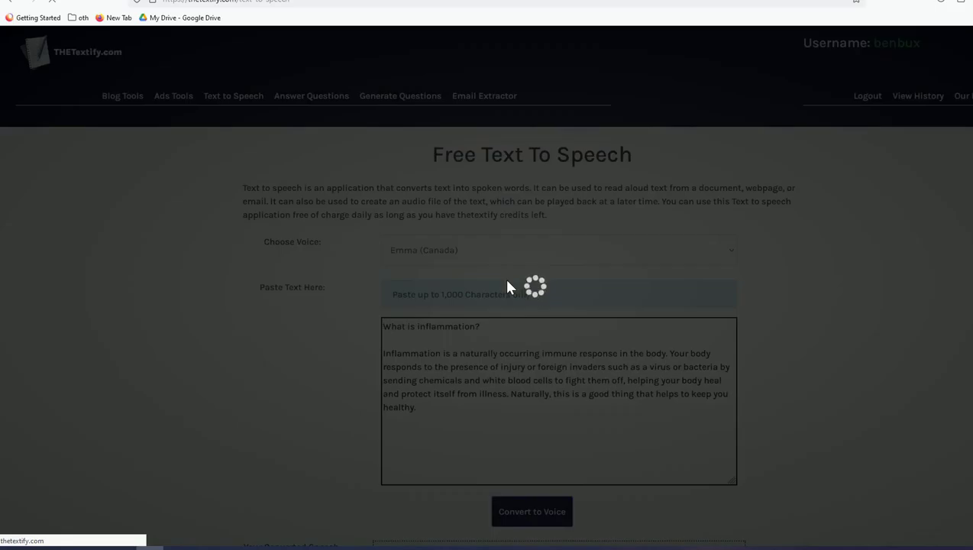
scroll(484, 270, "down", 3)
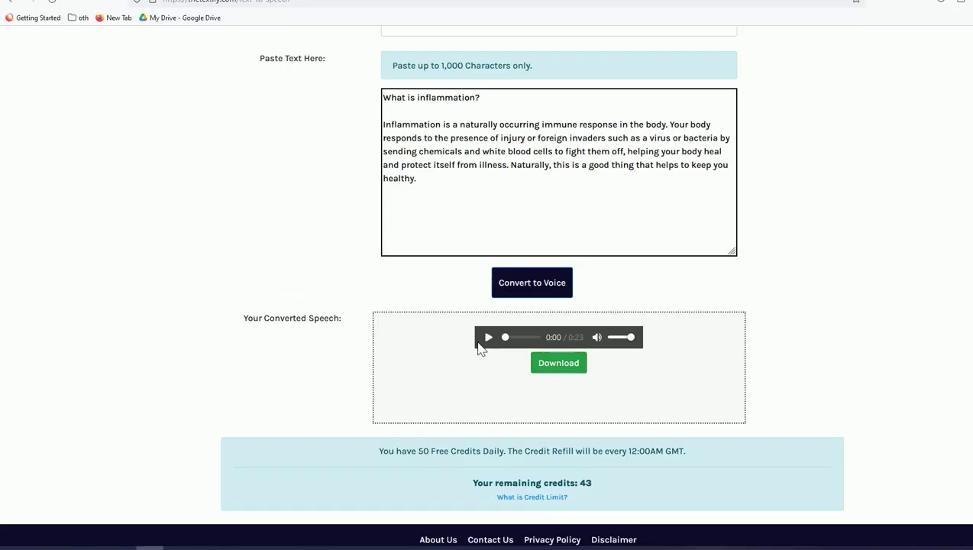
left_click(560, 372)
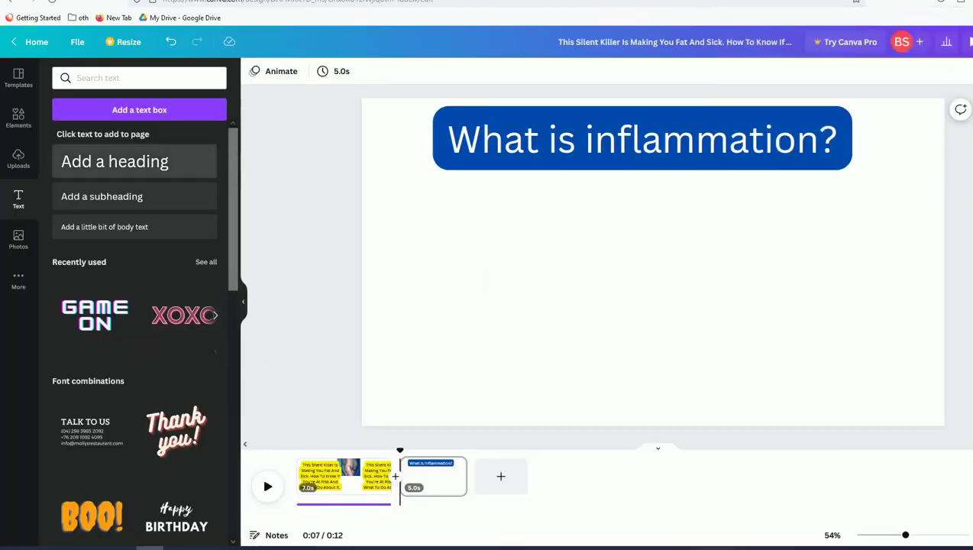
- Upload the 23-second A0KIzAy8.mp3 voiceover to audio uploads and copy the article's inflammation paragraph
left_click(30, 161)
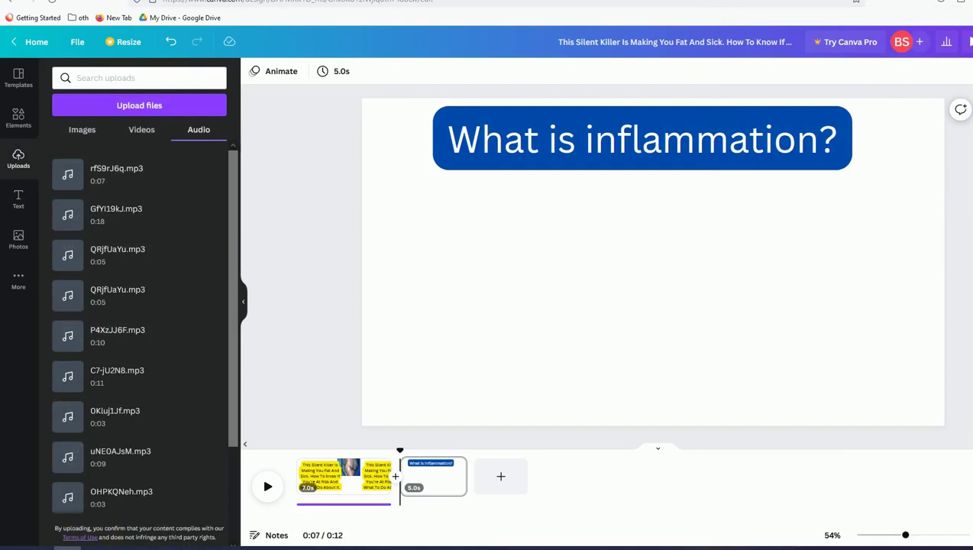
left_click_drag(11, 279, 153, 237)
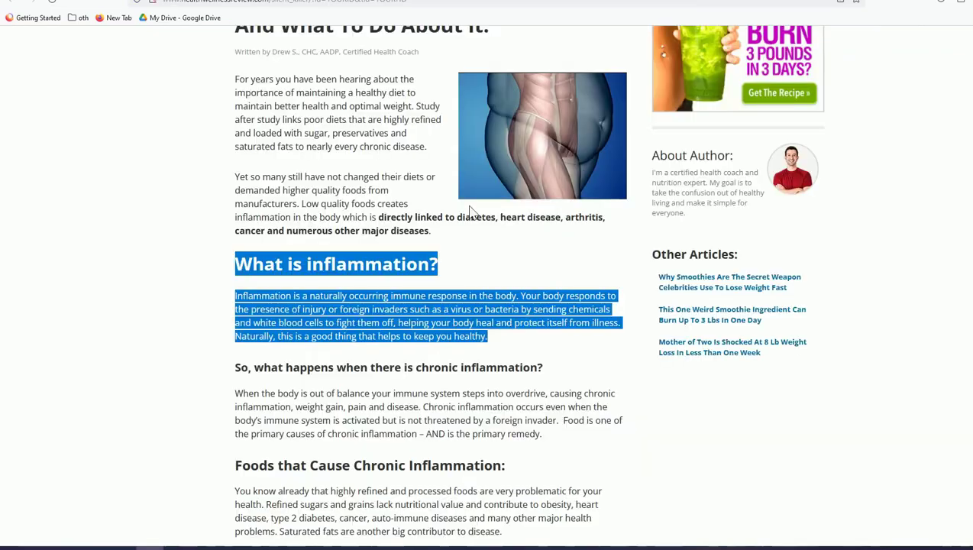
left_click_drag(486, 336, 234, 295)
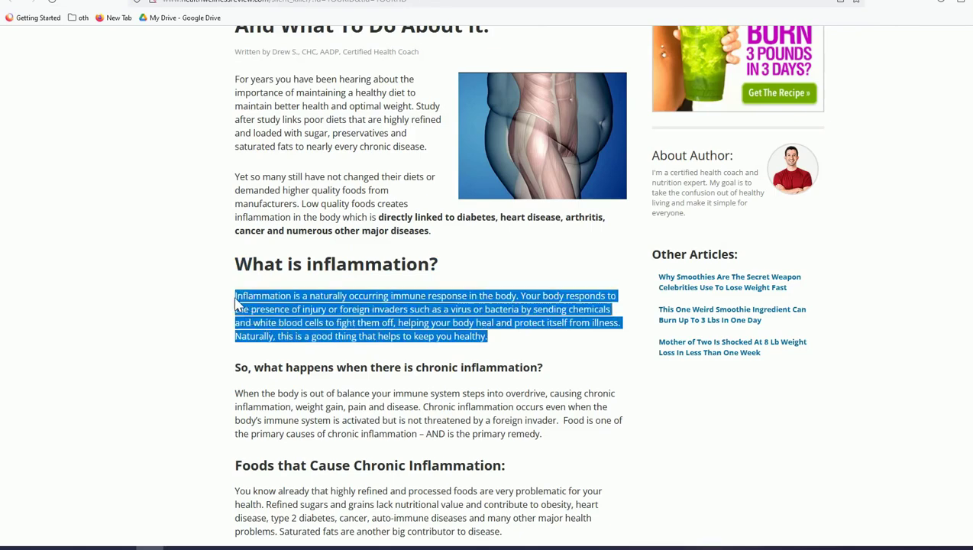
right_click(260, 314)
left_click(262, 315)
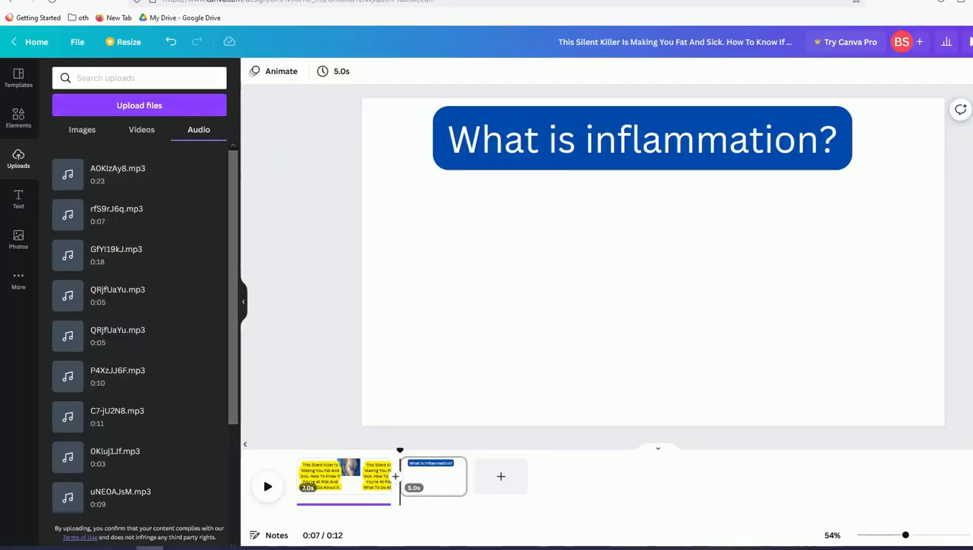
- Paste the inflammation paragraph into a body text box, narrowed to five lines and centred below the heading
left_click(21, 208)
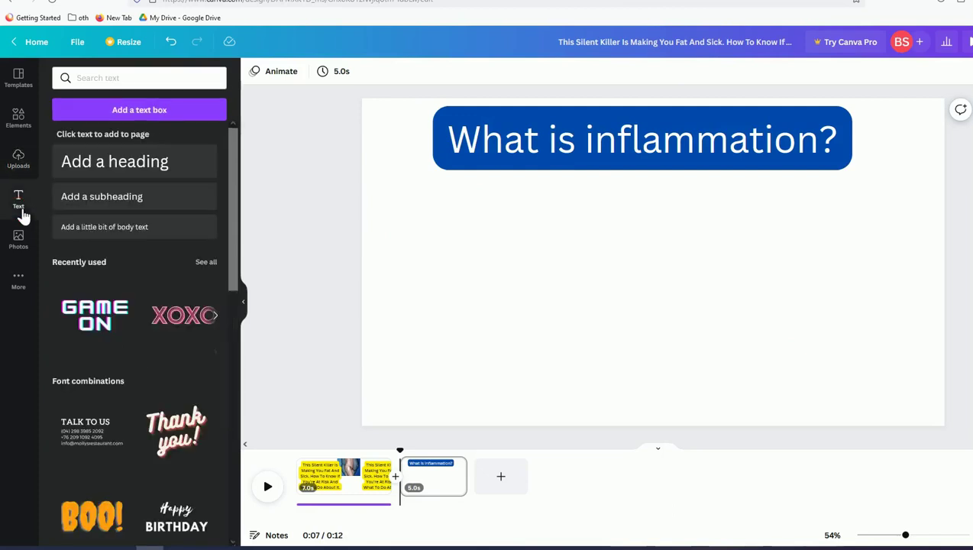
left_click(115, 232)
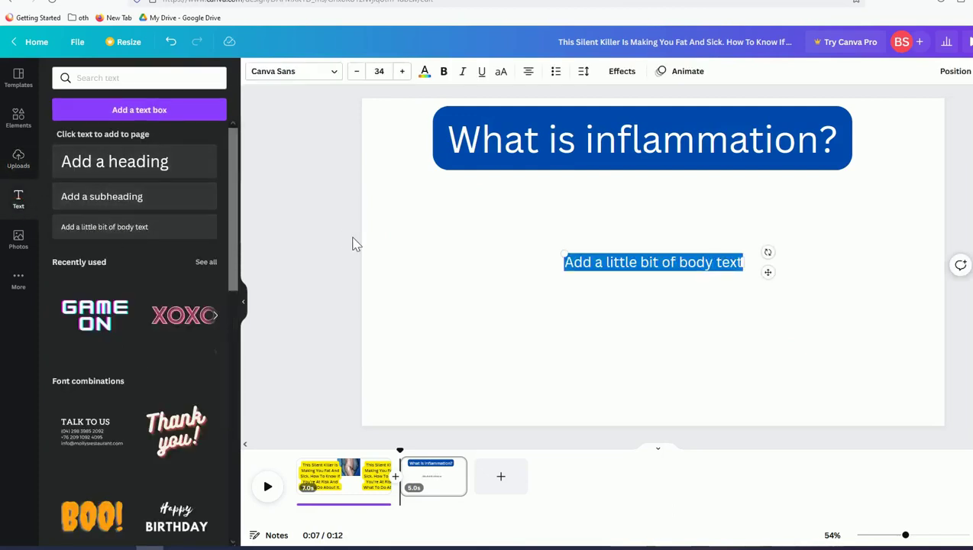
key("ctrl+v")
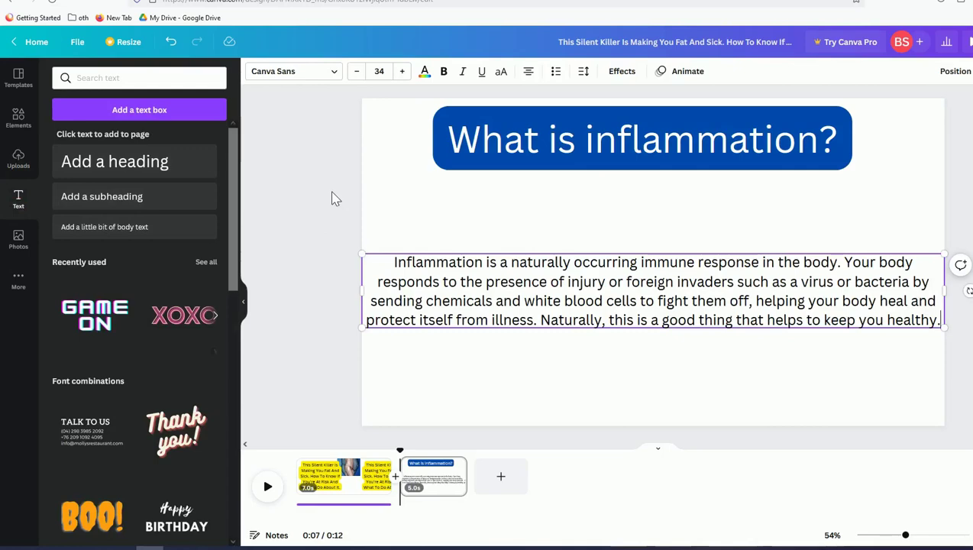
left_click(417, 241)
left_click_drag(505, 281, 505, 293)
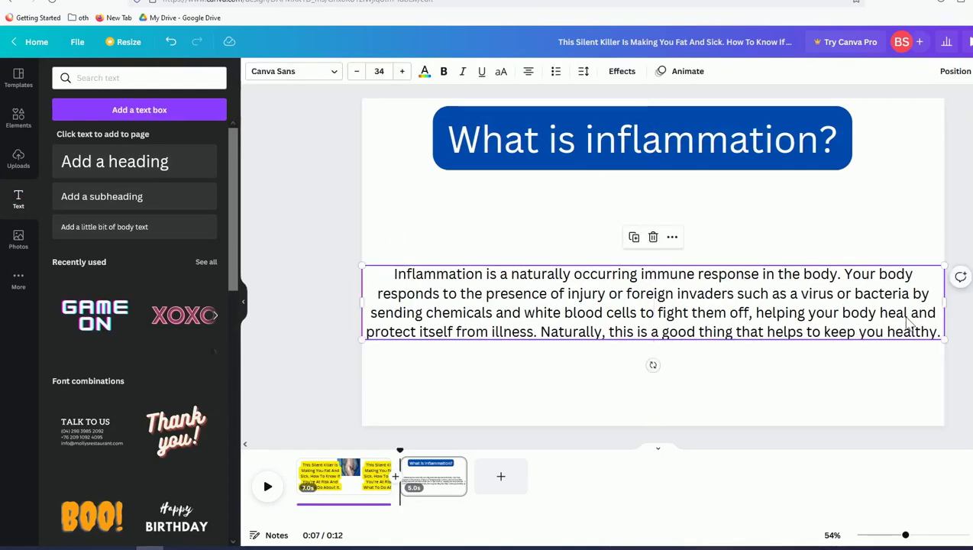
left_click_drag(945, 302, 858, 304)
left_click(364, 240)
left_click_drag(492, 297, 552, 318)
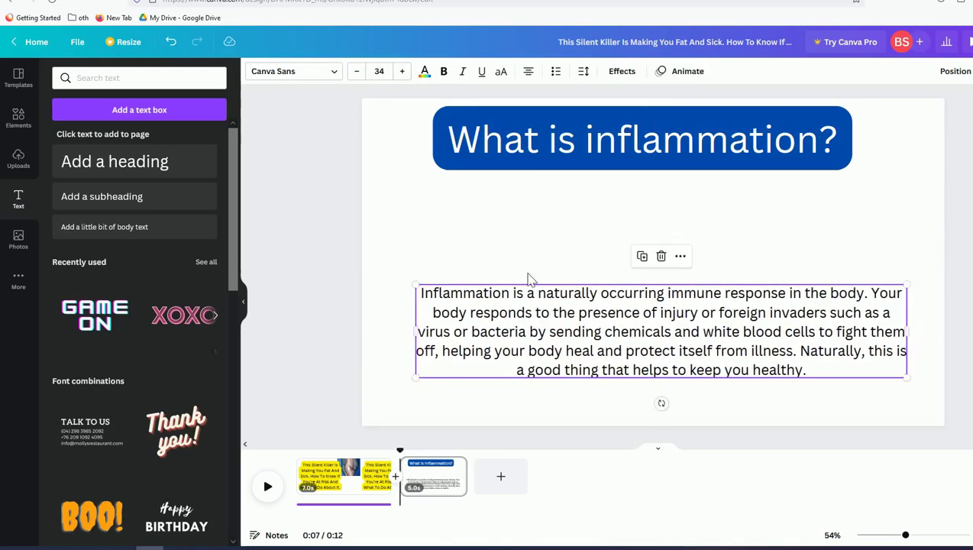
left_click(495, 221)
left_click(521, 325)
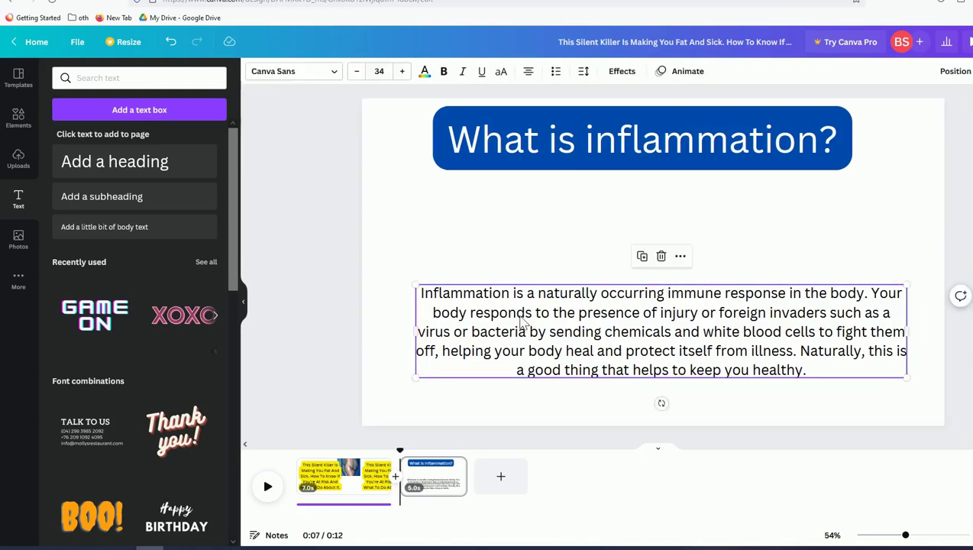
left_click(516, 248)
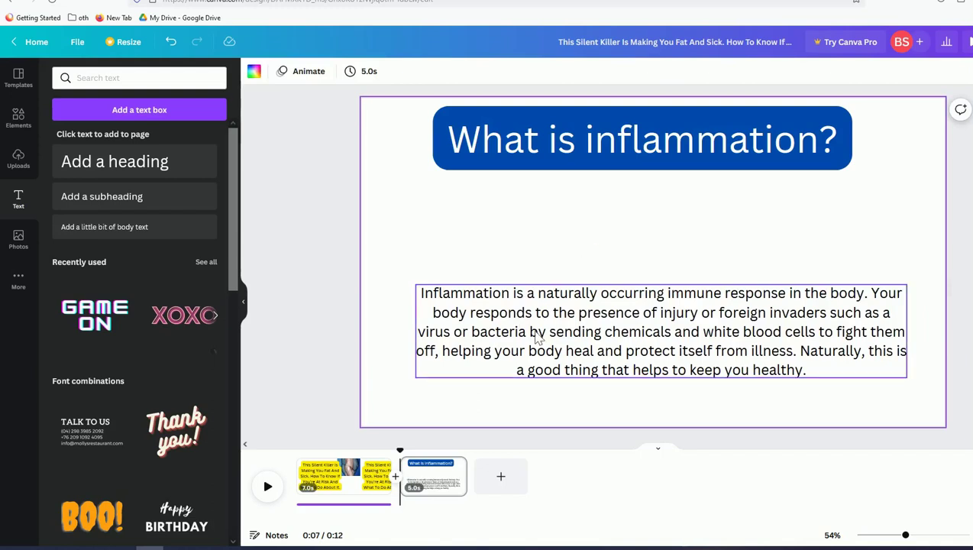
- Give the paragraph a yellow rounded background highlight effect
left_click(571, 322)
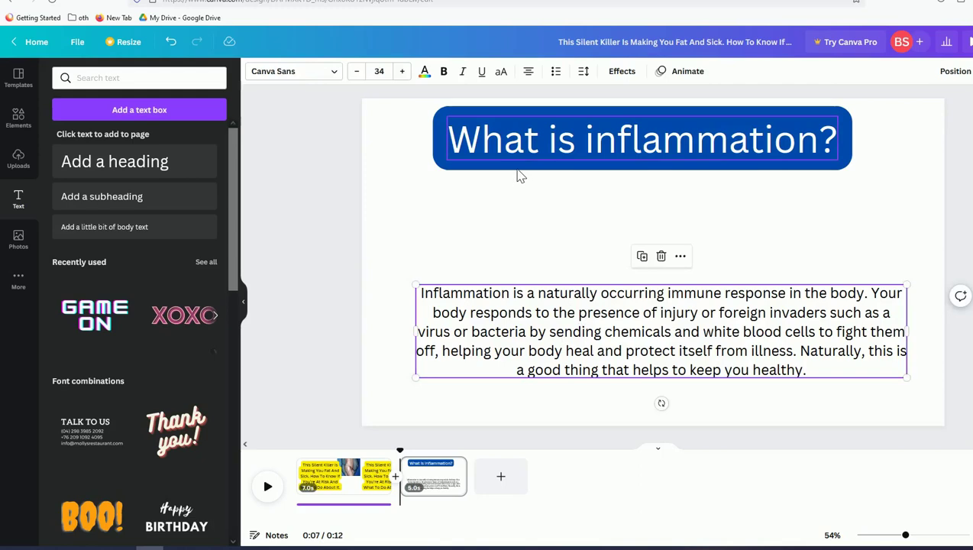
left_click(618, 74)
left_click(185, 295)
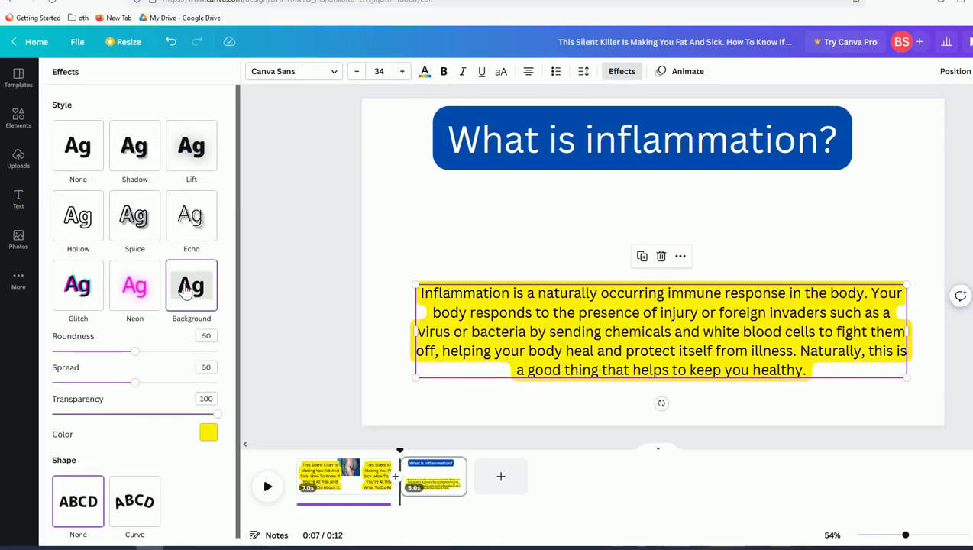
left_click(310, 239)
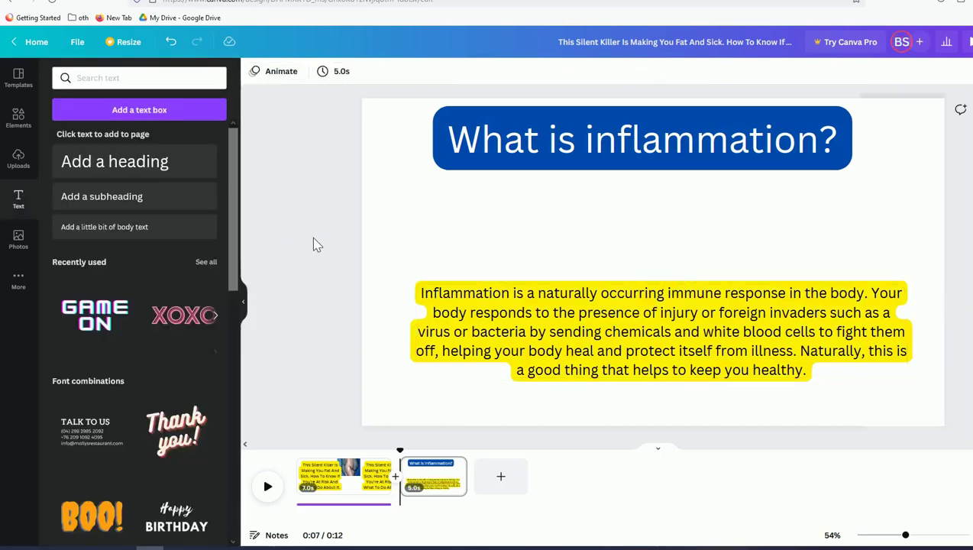
- Copy the heading text 'What is inflammation?'
left_click(589, 143)
left_click(592, 145)
right_click(599, 153)
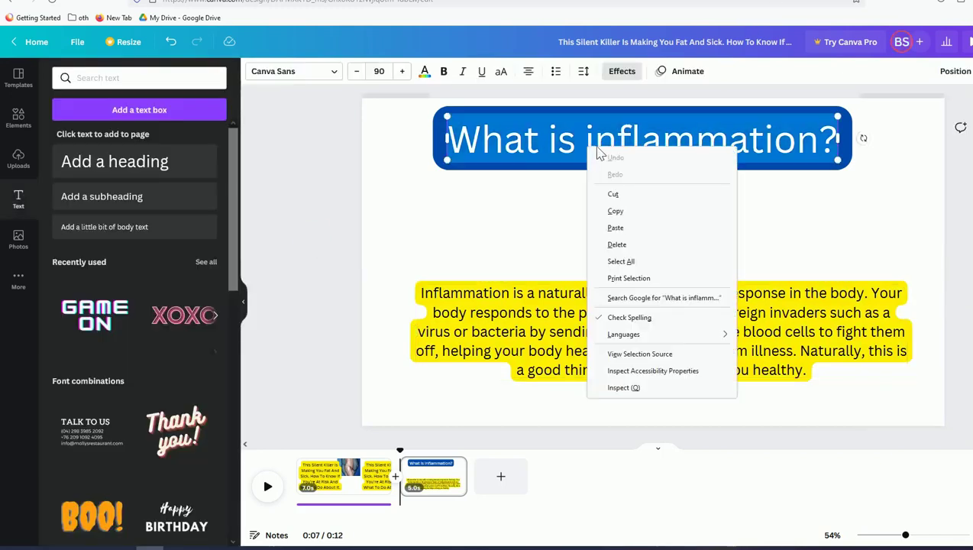
left_click(619, 208)
- Search Google Images for 'What is inflammation?'
key("alt+Tab")
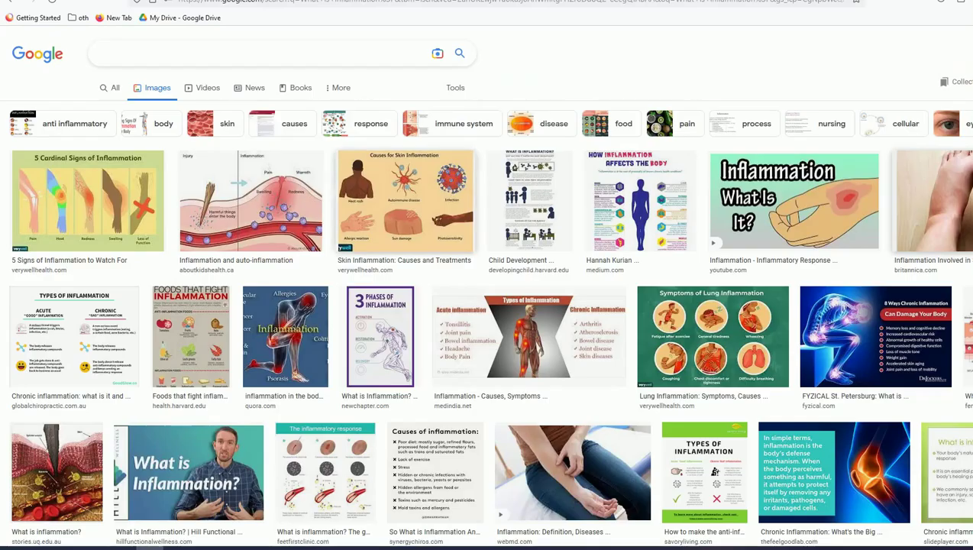
left_click(218, 59)
key("ctrl+v")
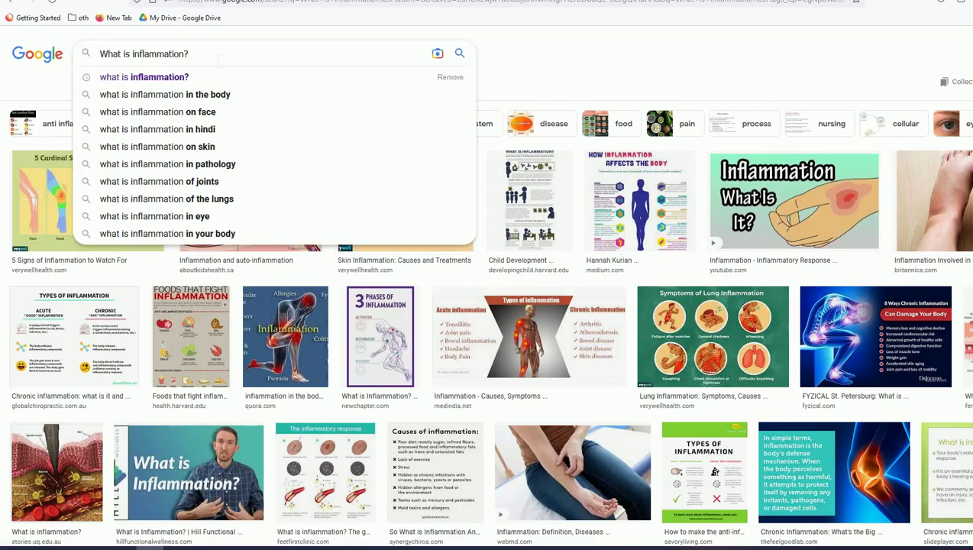
key("Return")
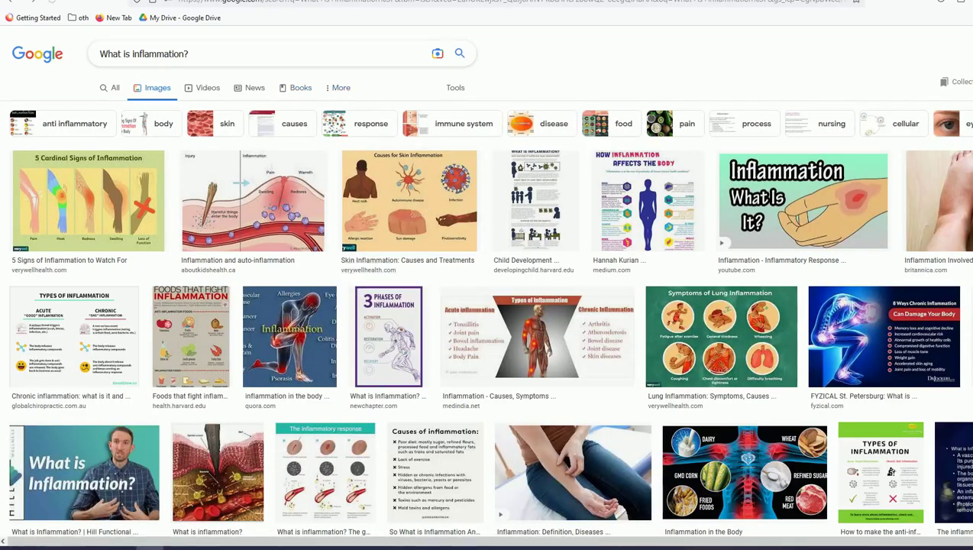
- Copy the red, inflamed knee photo from the Makati Medical Center result
scroll(622, 200, "down", 3)
scroll(582, 272, "down", 4)
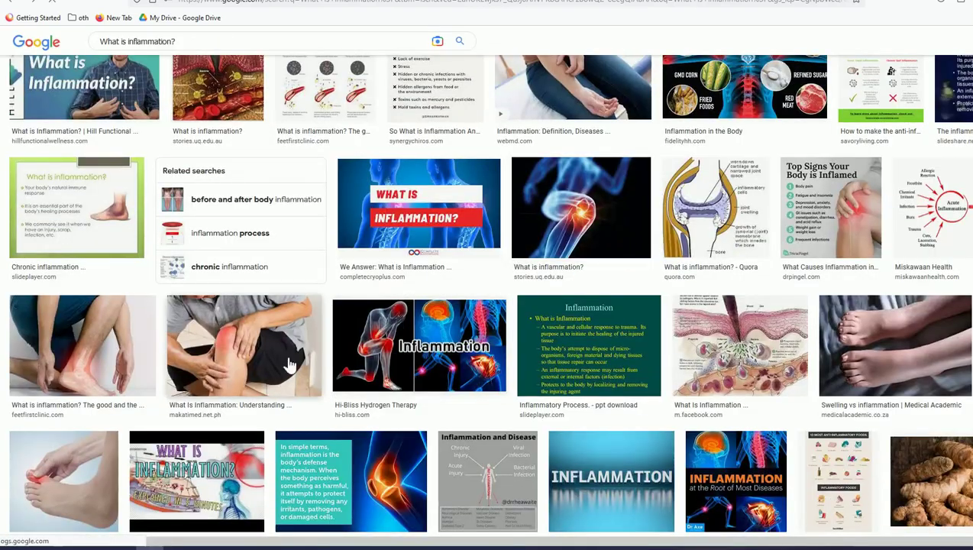
left_click(289, 365)
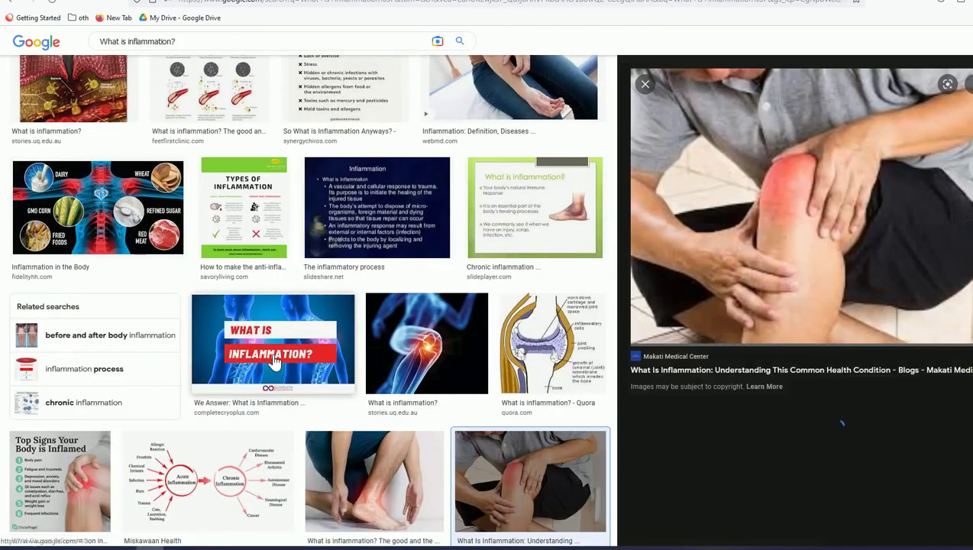
right_click(760, 191)
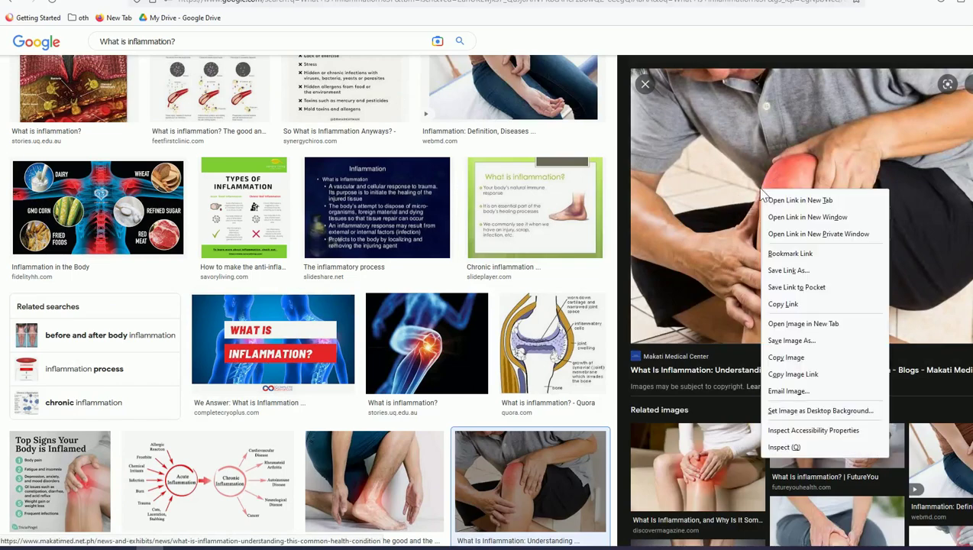
left_click(800, 358)
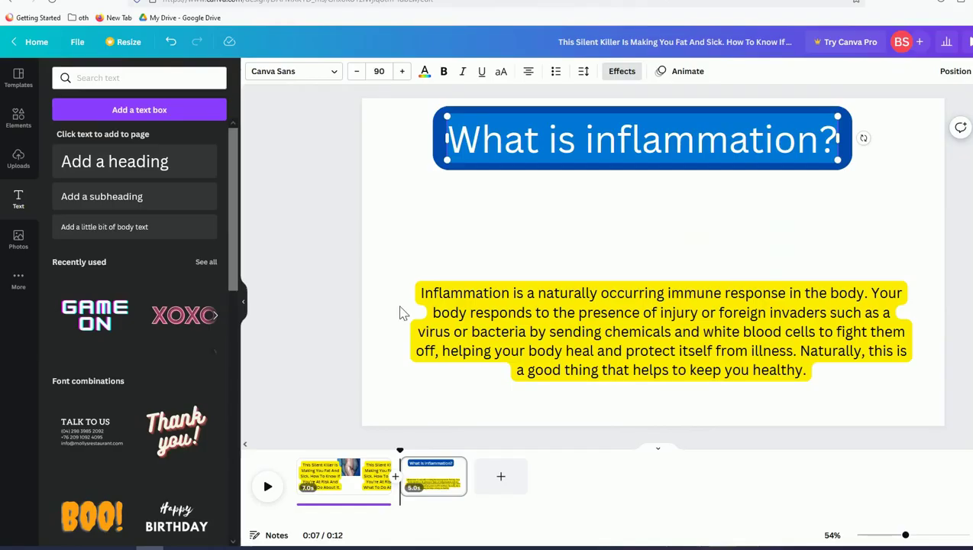
- Paste the inflamed-knee photo under the blue heading and shift the yellow paragraph slightly lower
left_click(469, 227)
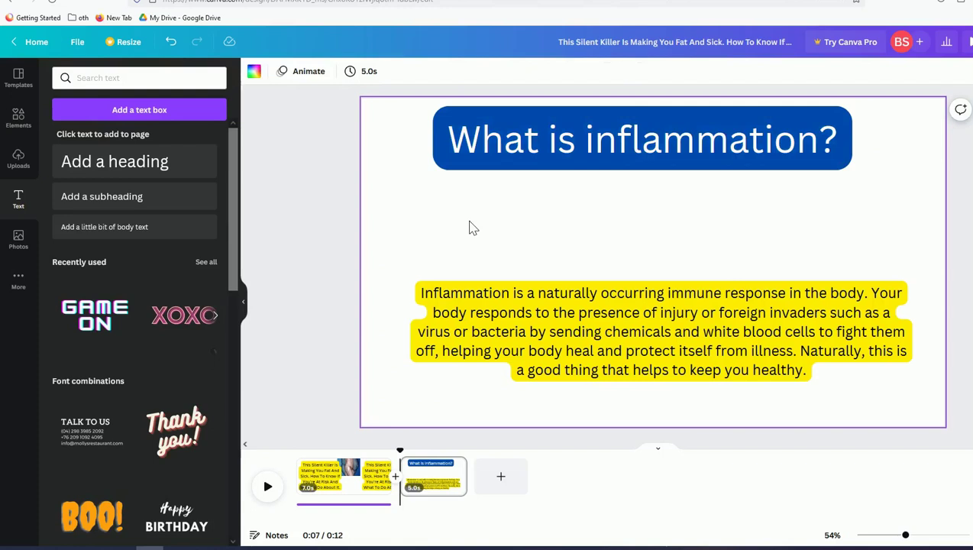
key("ctrl+v")
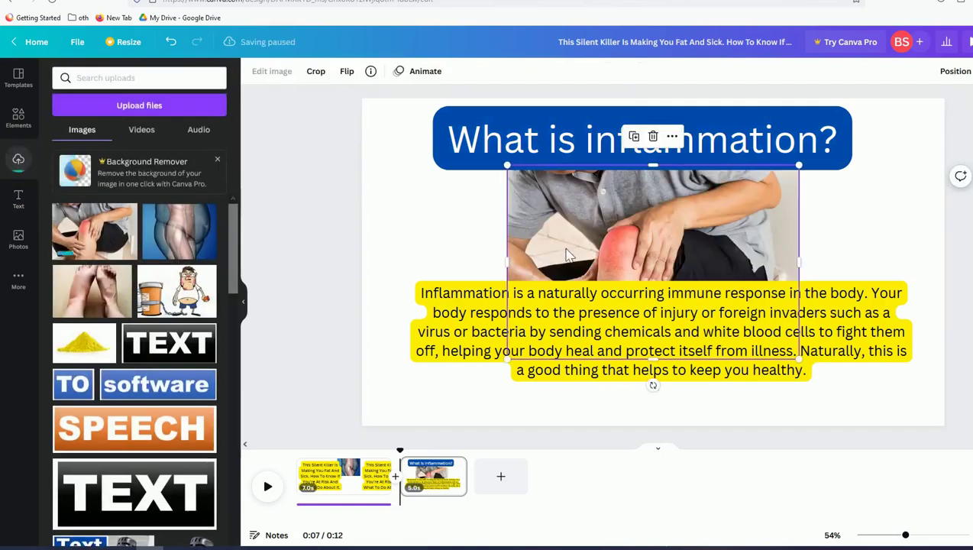
left_click_drag(468, 225, 573, 243)
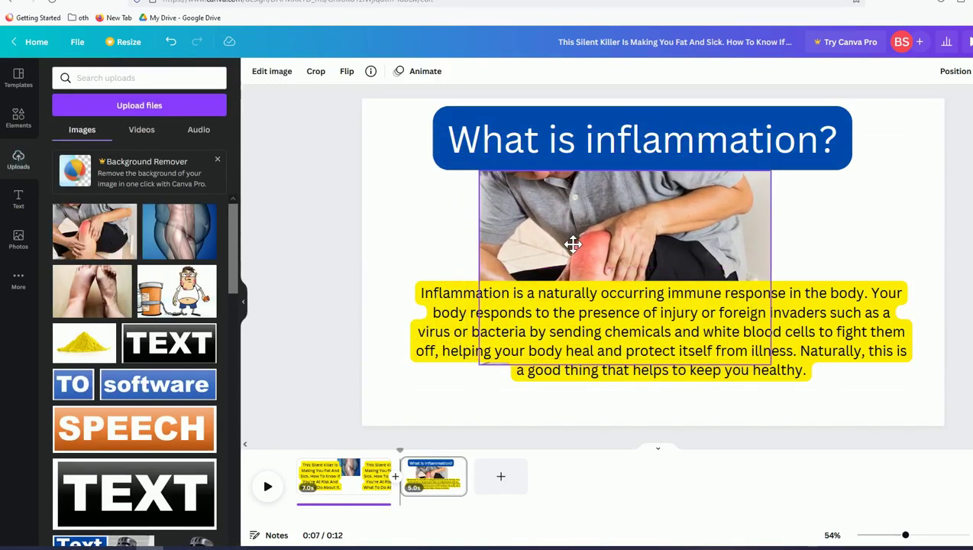
left_click_drag(827, 327, 821, 343)
left_click(336, 187)
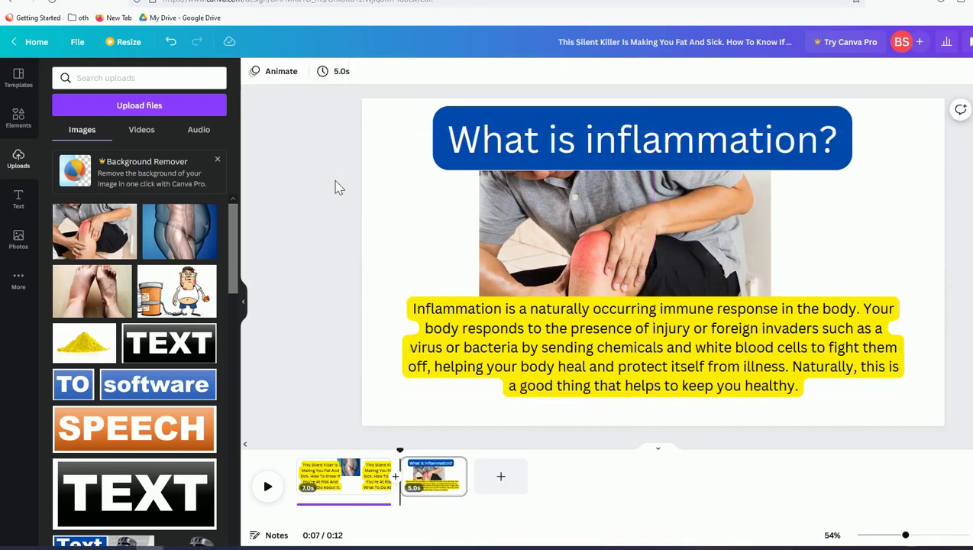
- Add the 0:23 A0KIzAy8.mp3 voiceover to the inflammation page and set its duration to 23 seconds
left_click(198, 129)
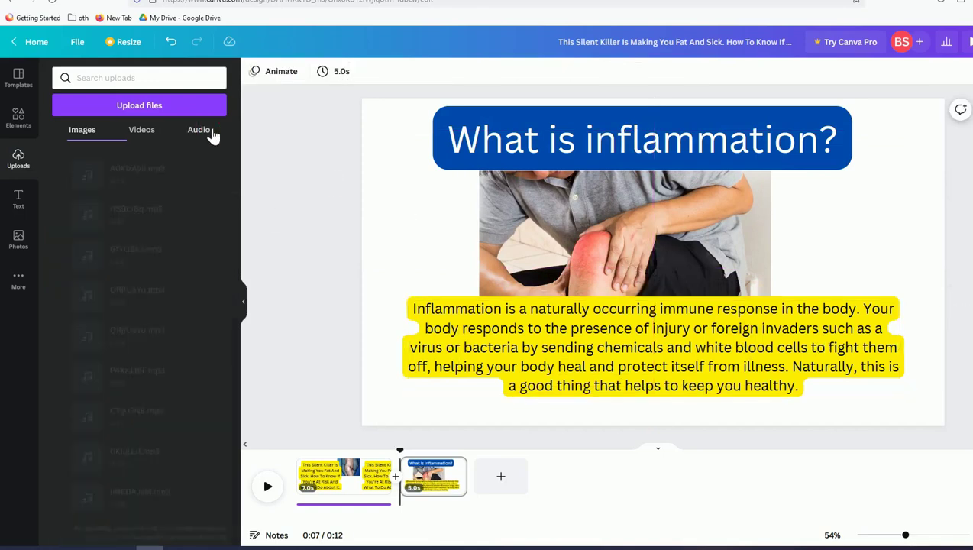
left_click(145, 183)
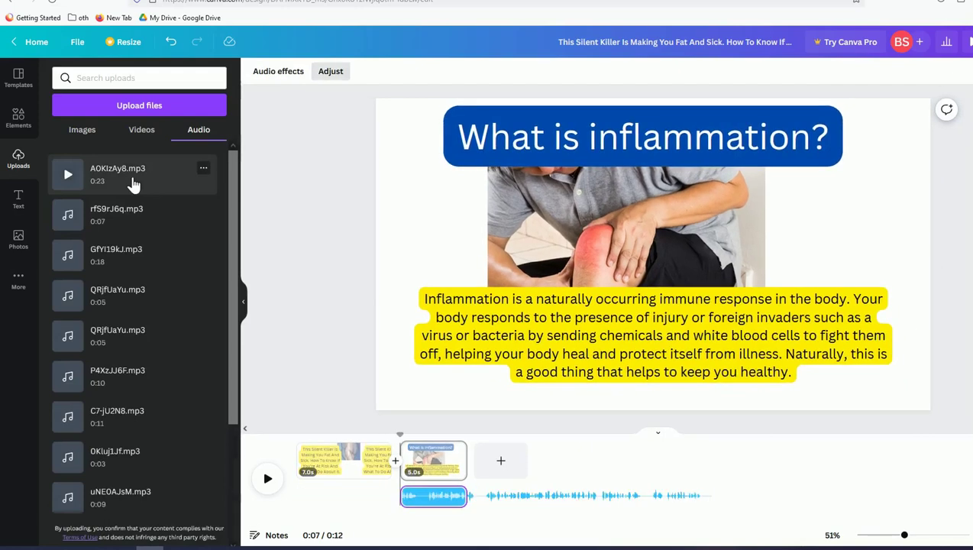
left_click(436, 432)
left_click(370, 213)
left_click(369, 71)
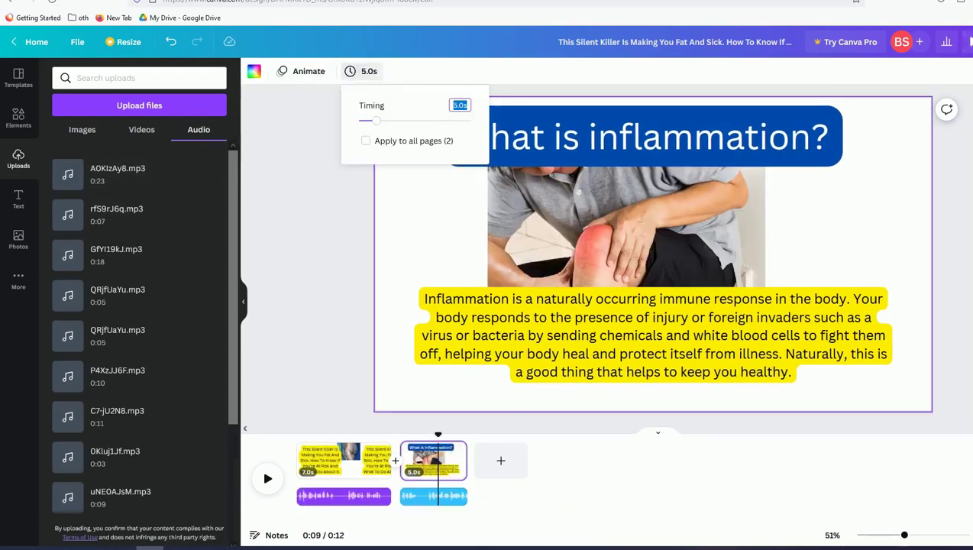
type("23")
key("Return")
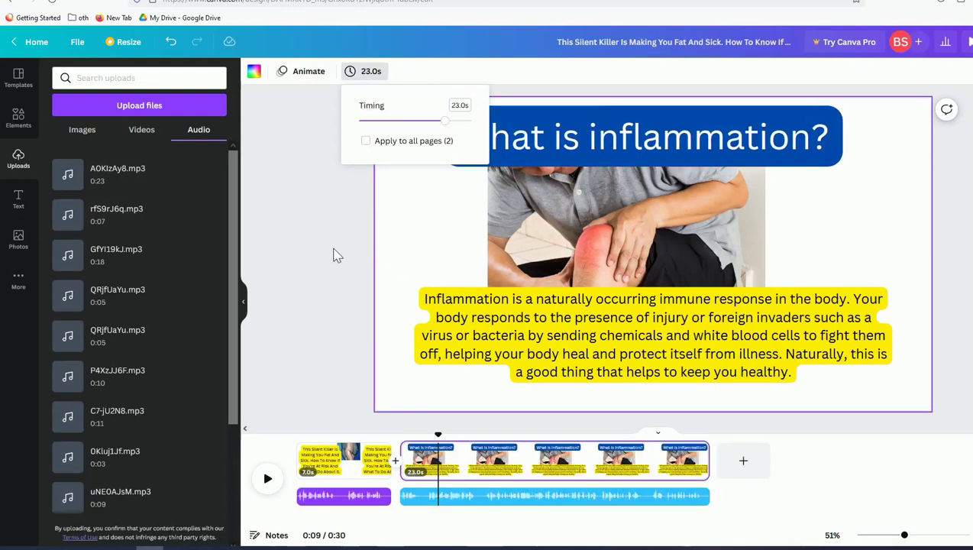
left_click(317, 243)
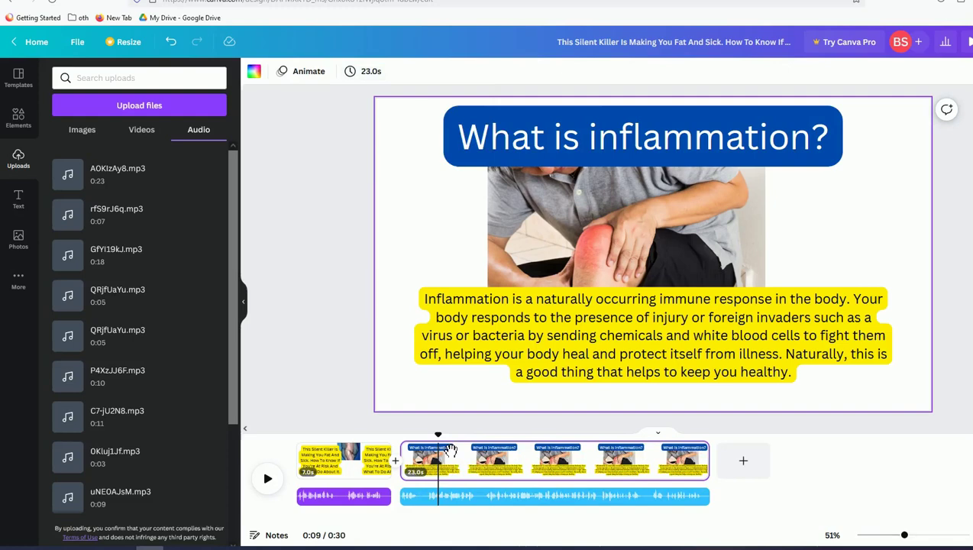
left_click(329, 458)
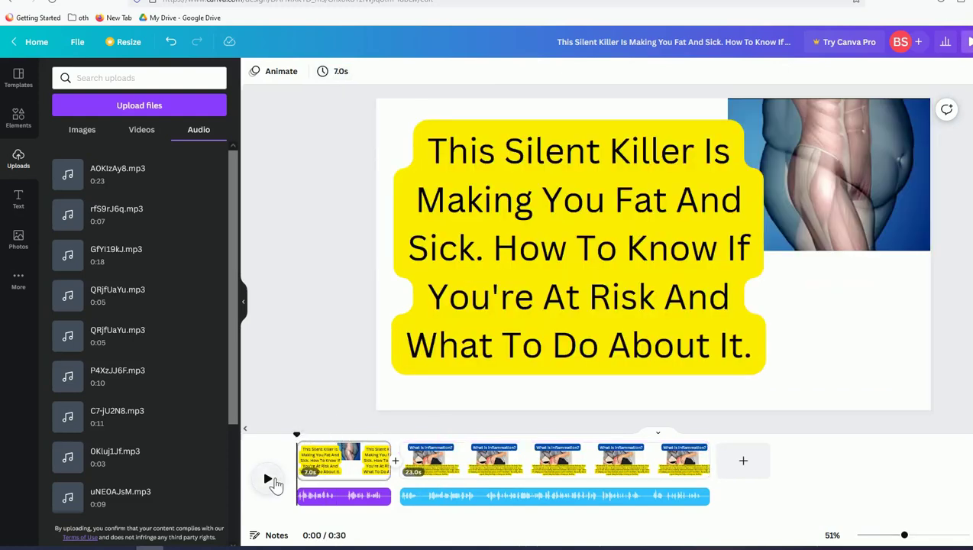
- Play the video preview from the start
left_click(269, 479)
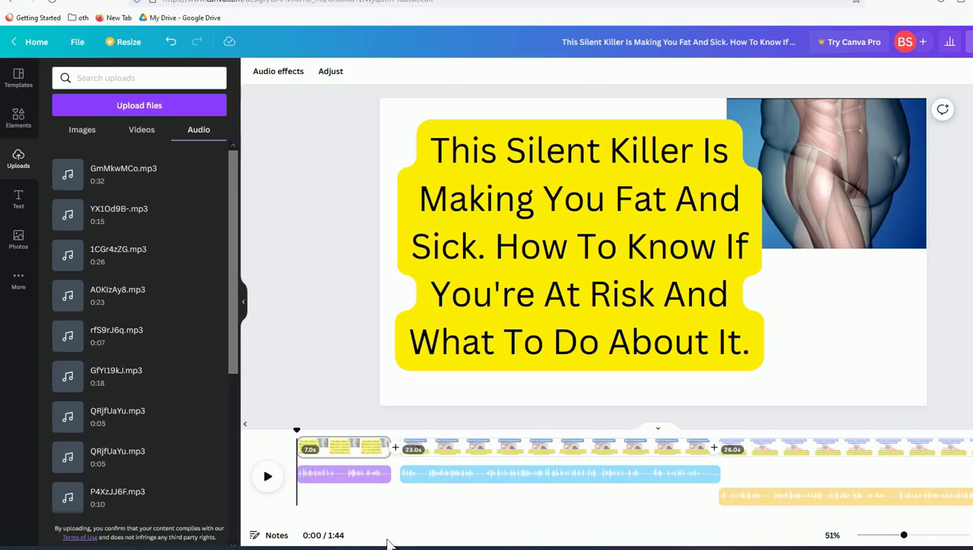
- Scroll along the timeline to review the audio tracks, then return to the TheTextify text-to-speech page
mouse_move(405, 523)
left_mouse_down()
mouse_move(478, 527)
mouse_move(414, 527)
left_mouse_up()
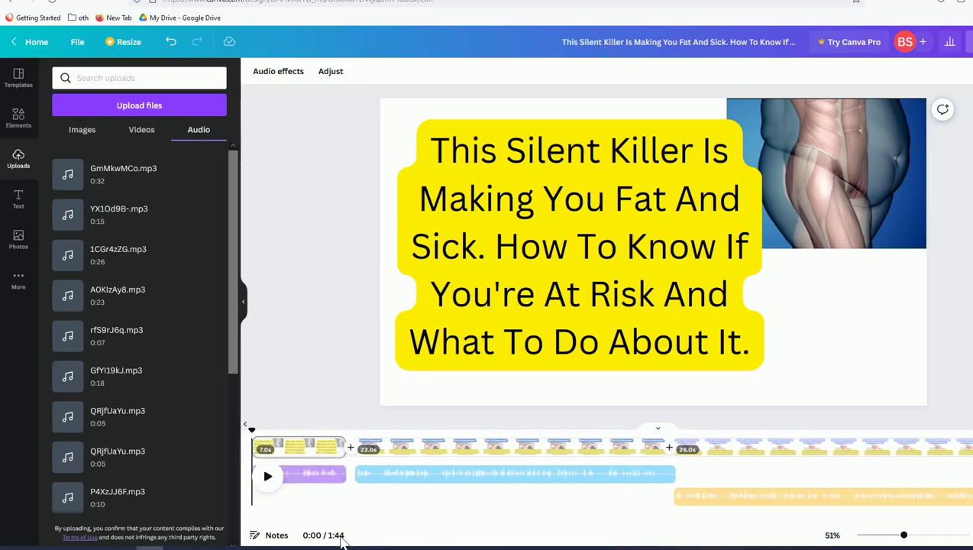
left_click(367, 519)
left_click_drag(366, 519, 724, 539)
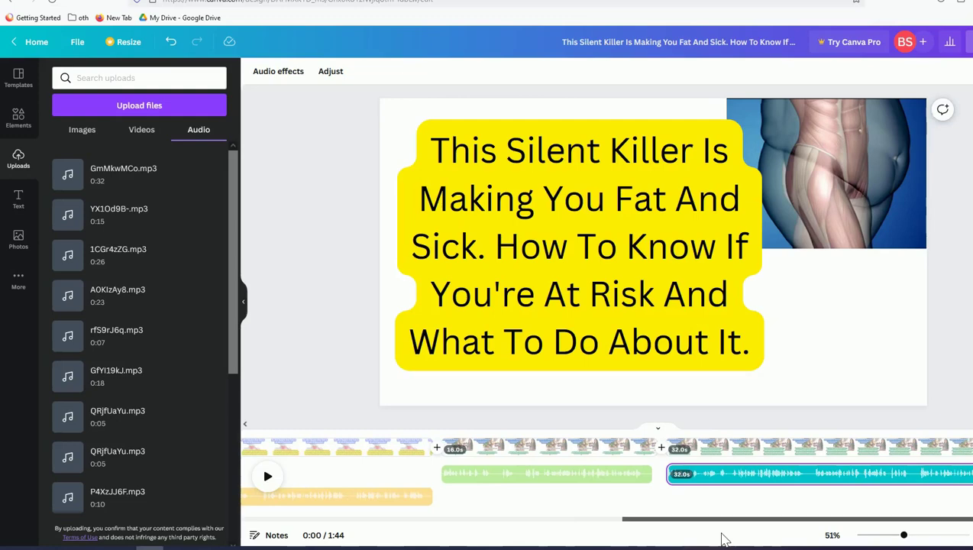
left_click_drag(724, 539, 327, 527)
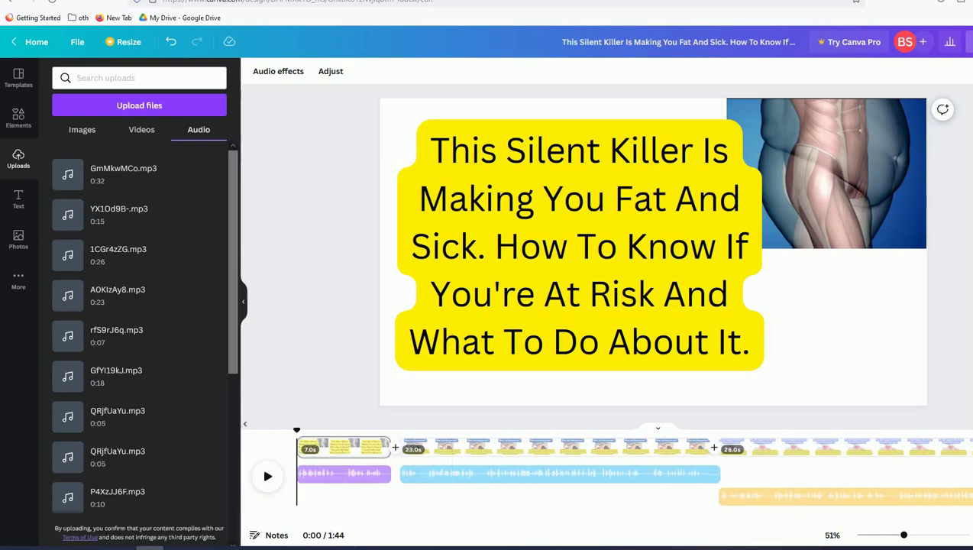
left_click(284, 2)
scroll(367, 176, "up", 3)
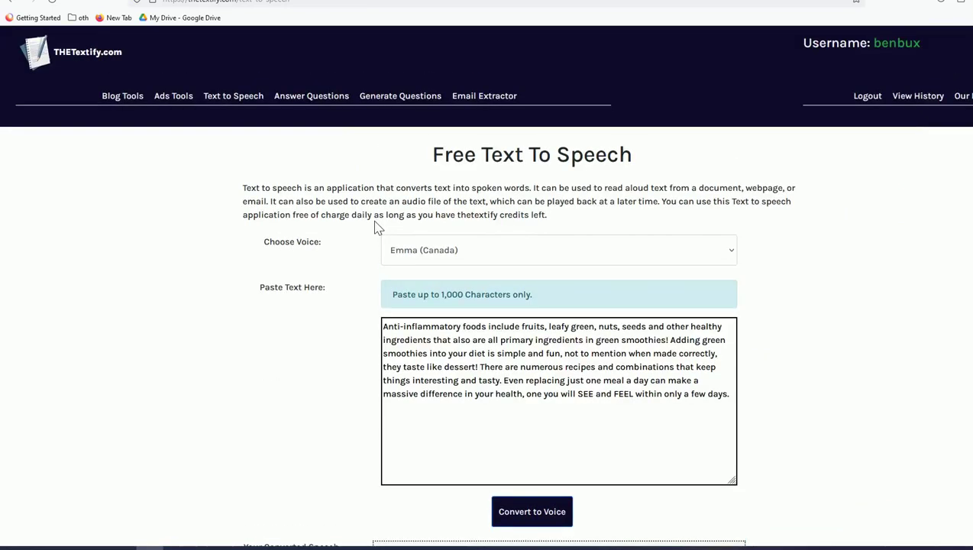